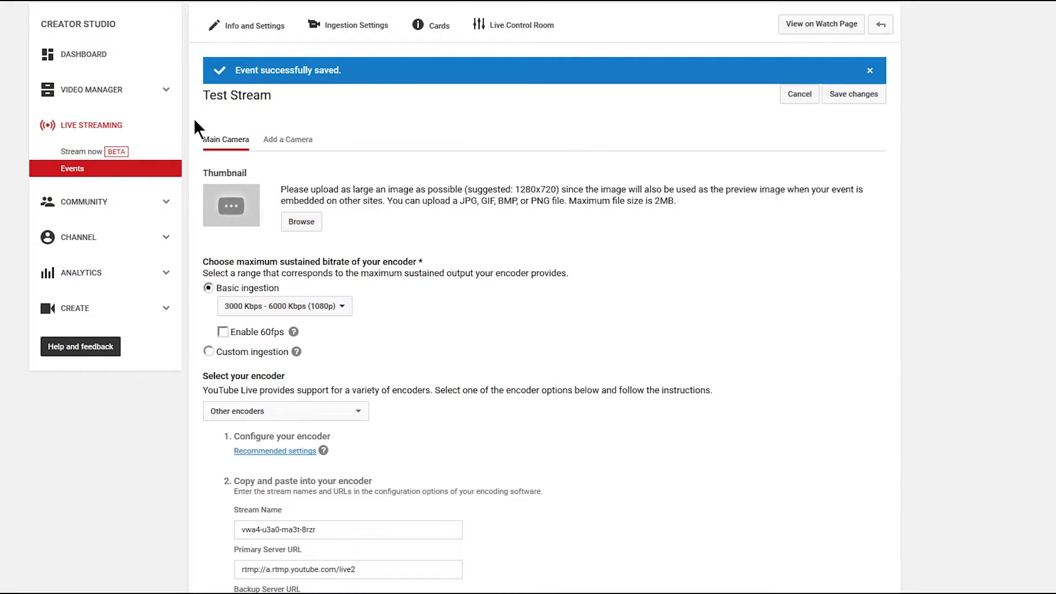
# - Go back to the Events list showing Test Stream scheduled for May 26, 2016
pyautogui.click(76, 173)
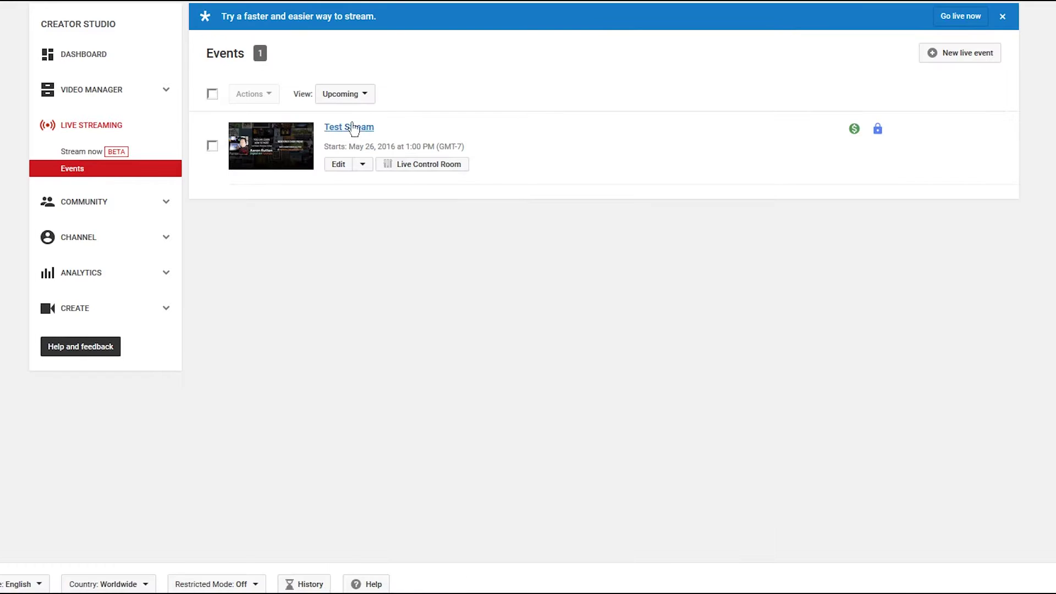
# - Edit the Test Stream event and enlarge its description box to show more text
pyautogui.click(339, 165)
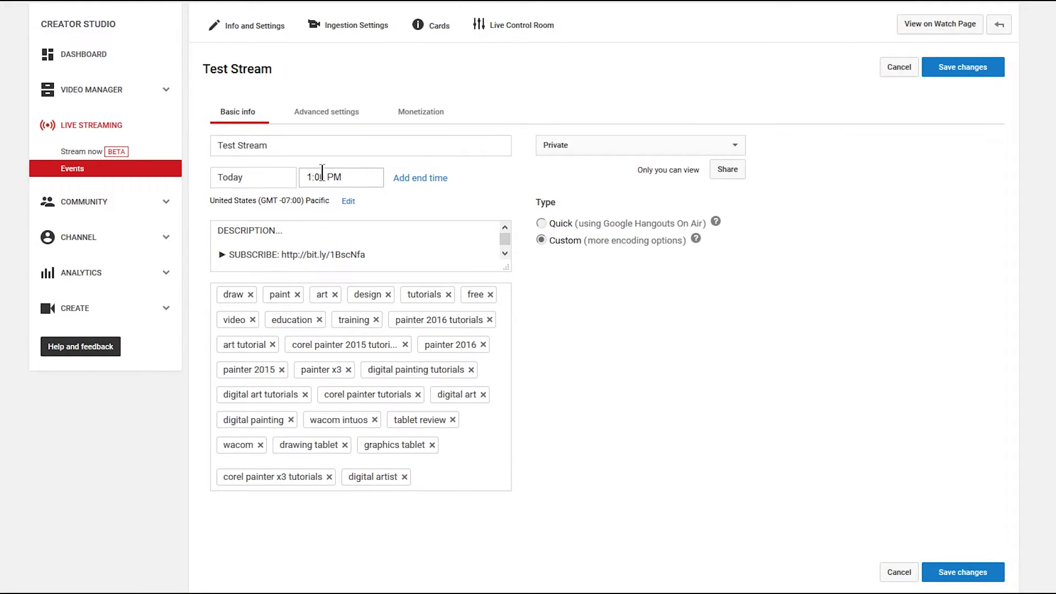
pyautogui.moveTo(506, 268); pyautogui.dragTo(518, 484)
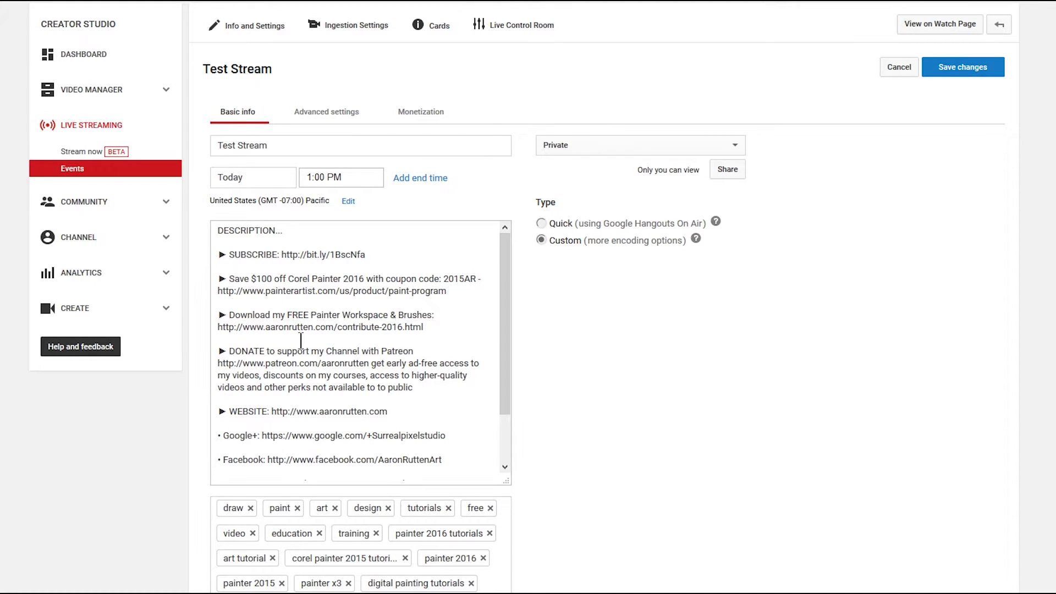
# - Review the Test Stream's Advanced settings, then its Monetization options
pyautogui.click(329, 113)
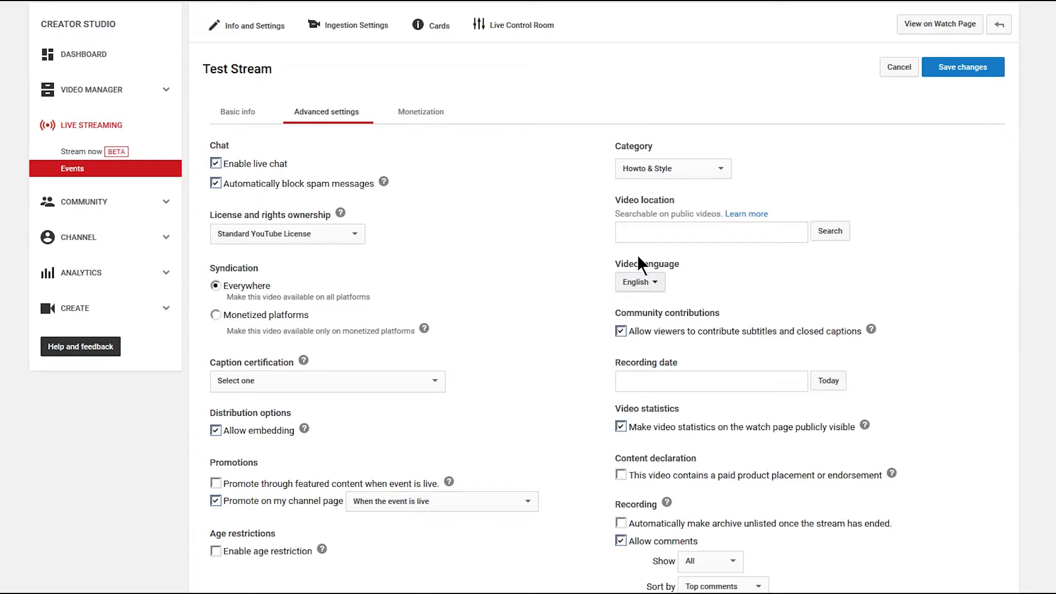
pyautogui.click(425, 115)
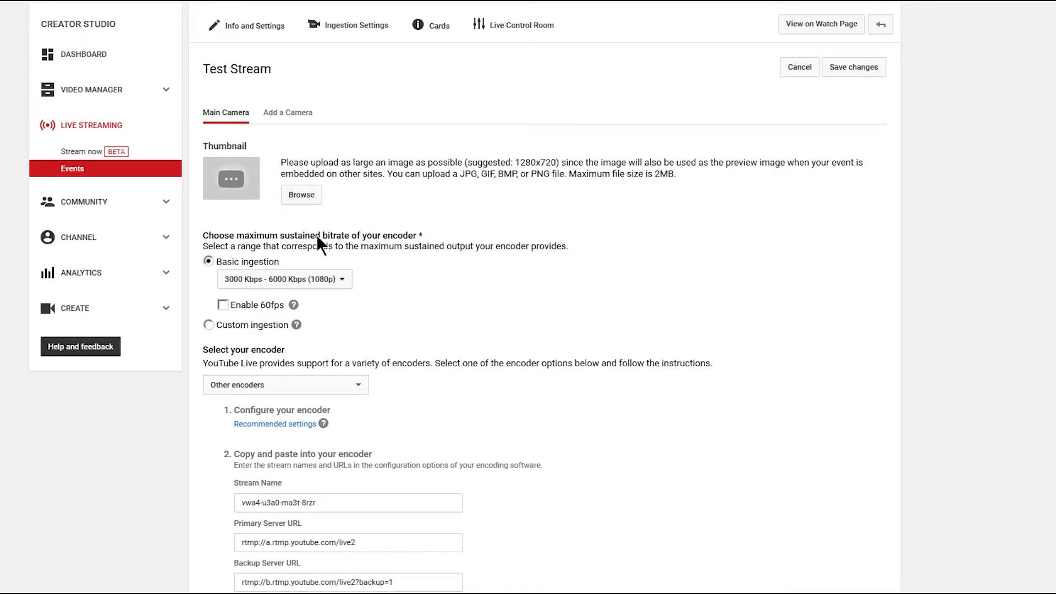
# - Set ingestion to 3000–6000 Kbps (1080p) with Other encoders, then copy the stream name
pyautogui.click(266, 282)
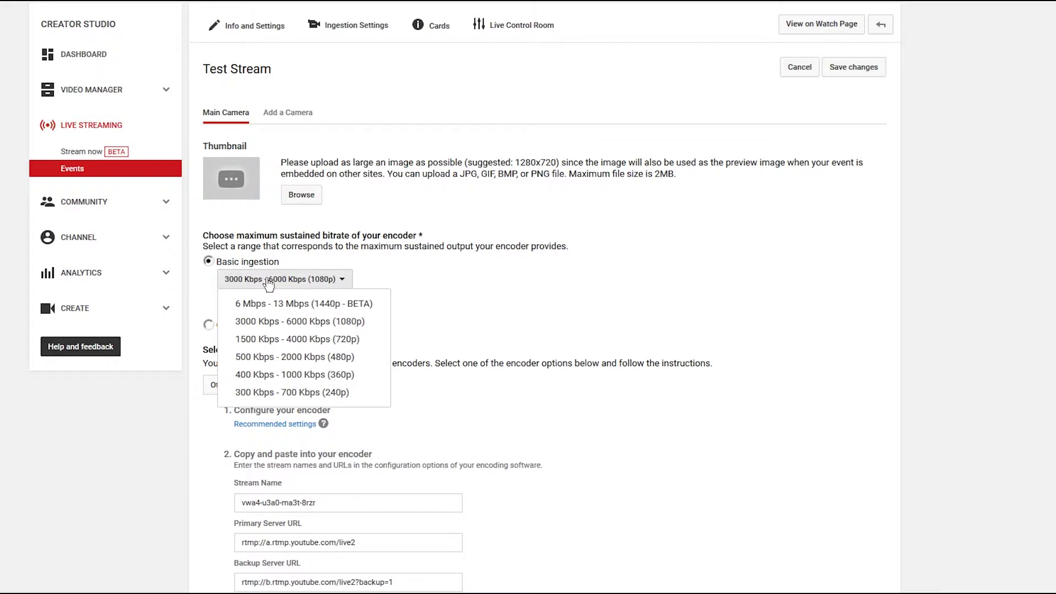
pyautogui.click(281, 324)
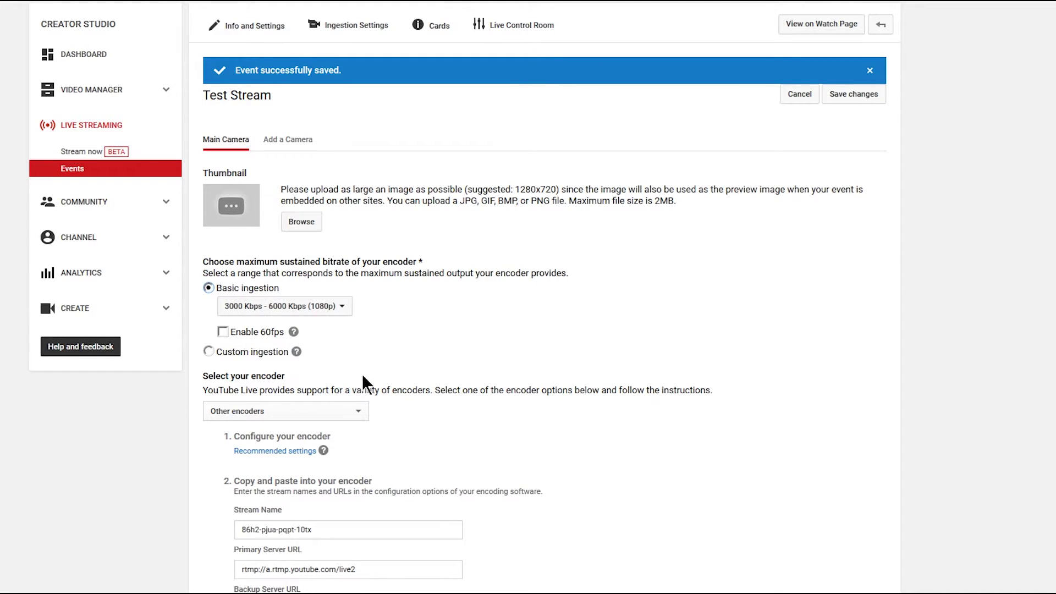
pyautogui.click(236, 410)
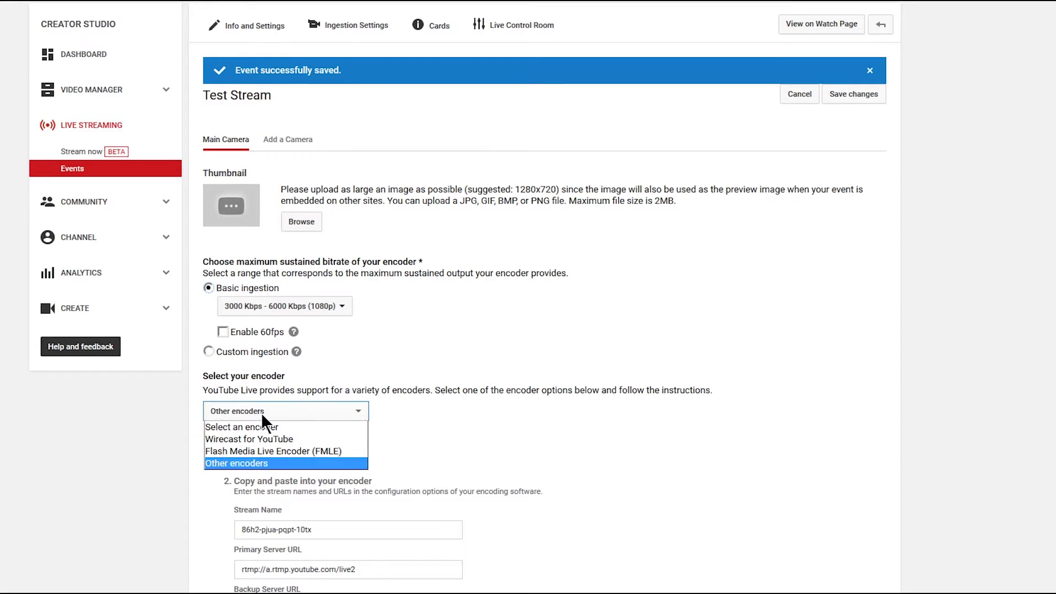
pyautogui.click(237, 465)
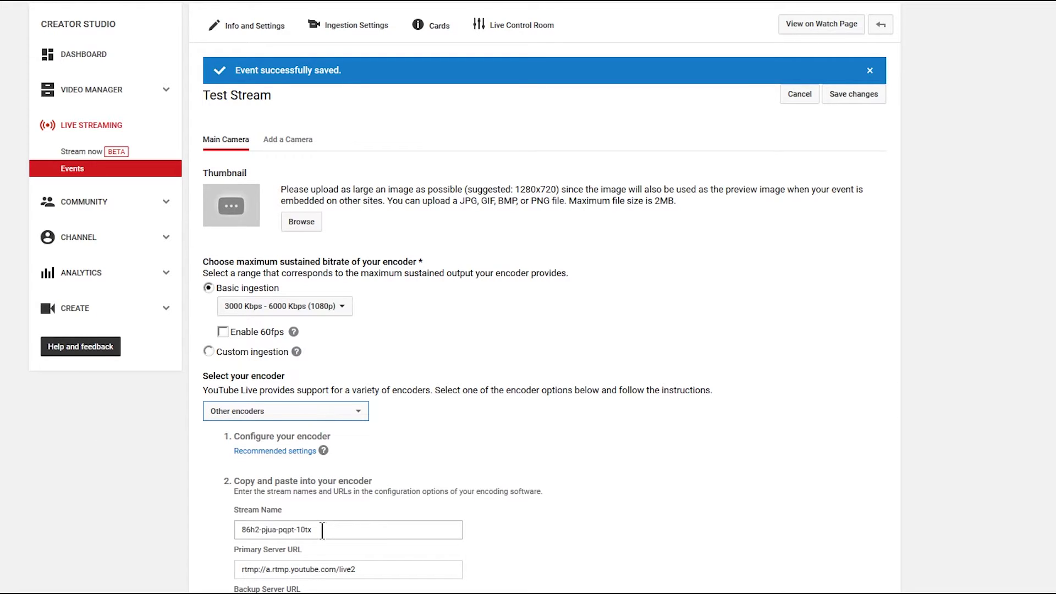
pyautogui.moveTo(325, 531); pyautogui.dragTo(234, 533)
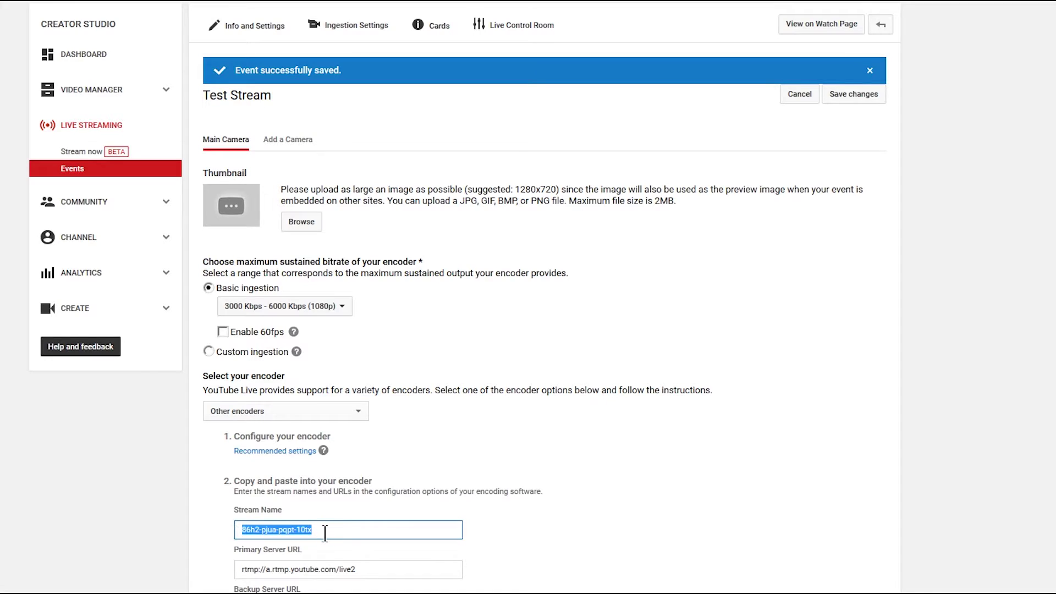
pyautogui.hotkey('ctrl', 'c')
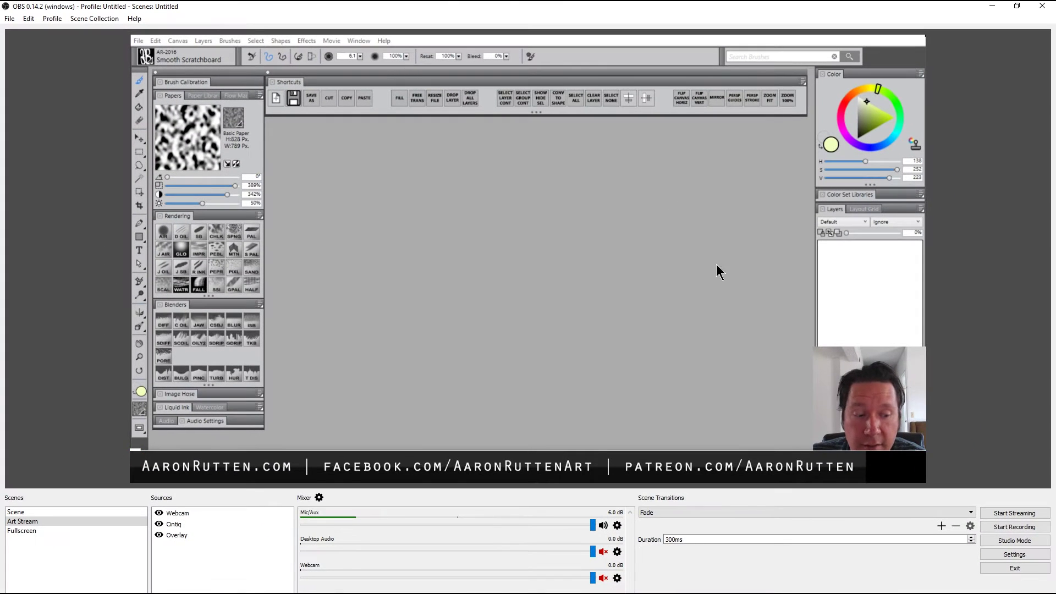
# - Paste the copied stream key into OBS's YouTube / YouTube Gaming stream settings and apply
pyautogui.click(997, 554)
pyautogui.click(330, 203)
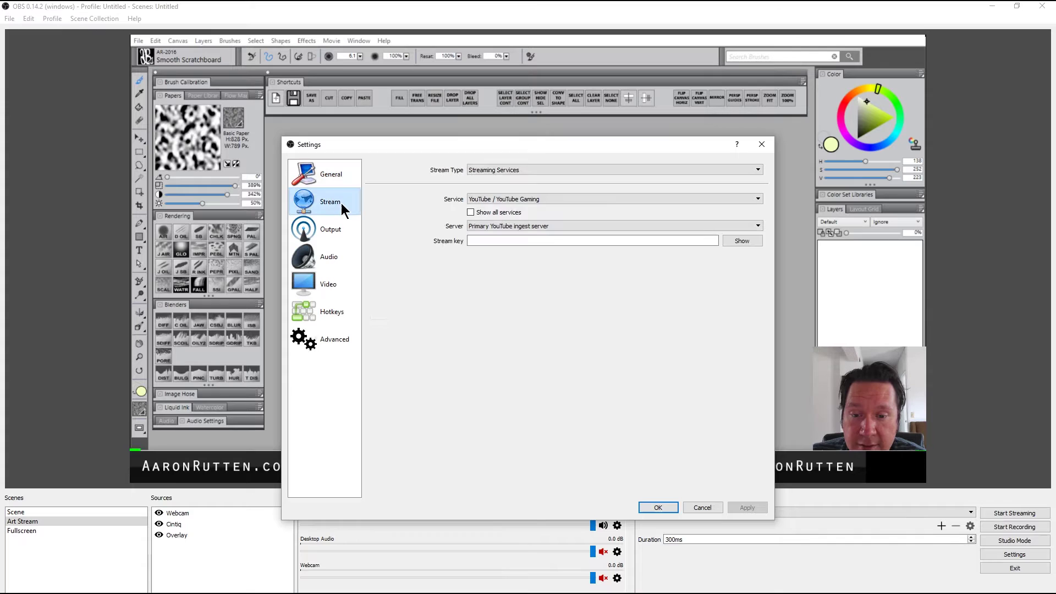
pyautogui.click(486, 240)
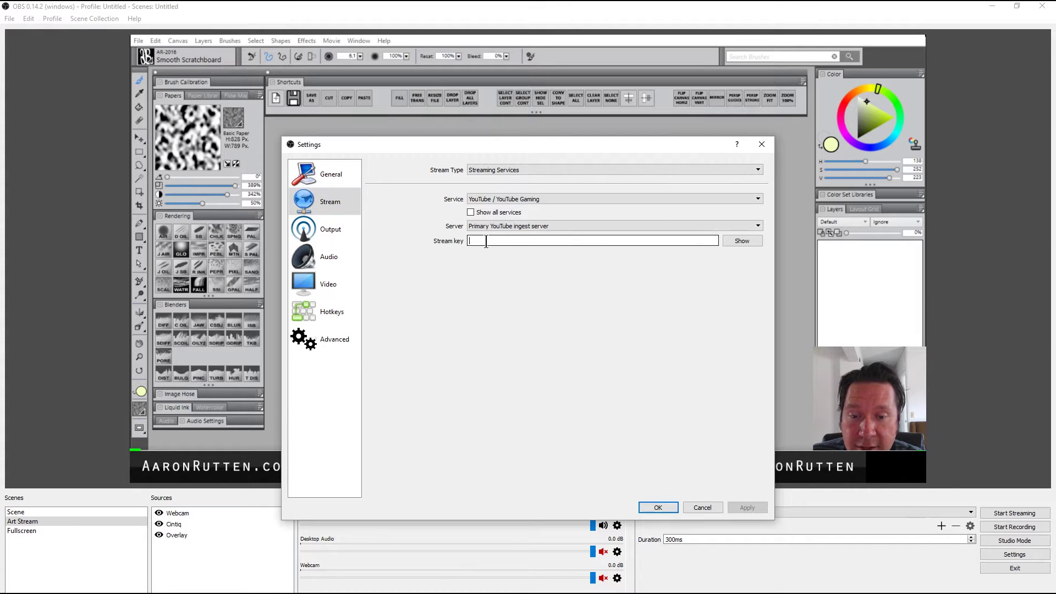
pyautogui.hotkey('ctrl', 'v')
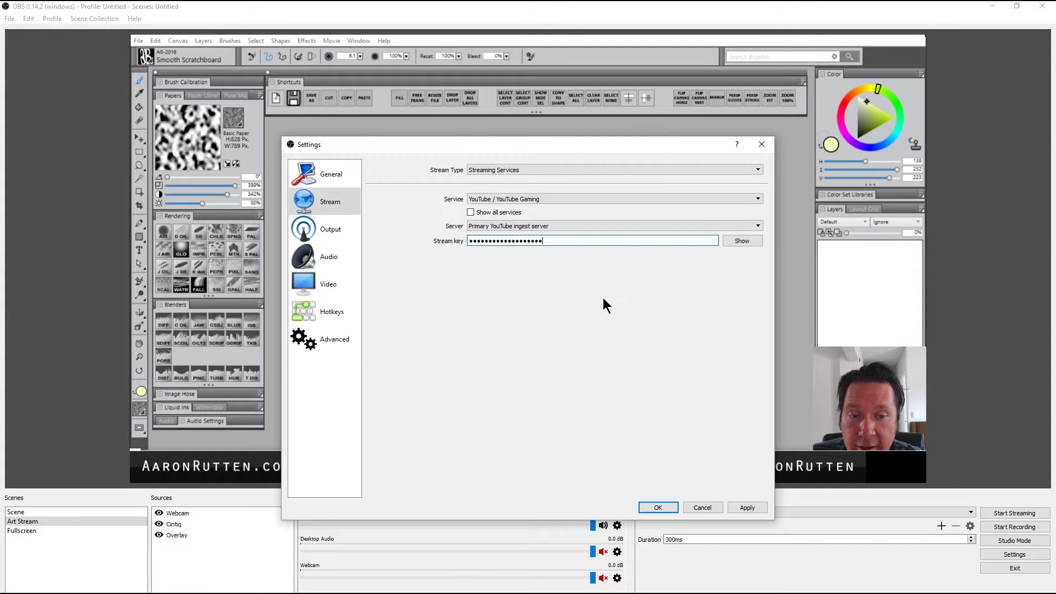
pyautogui.click(746, 507)
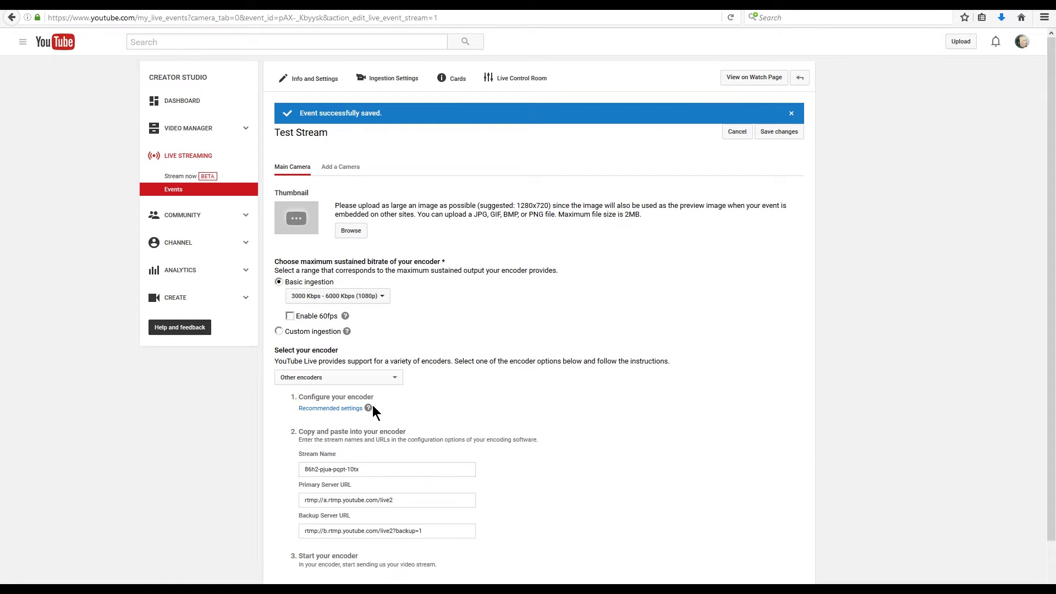
# - Go to the Test Stream's Cards page and list the available card types
pyautogui.click(180, 177)
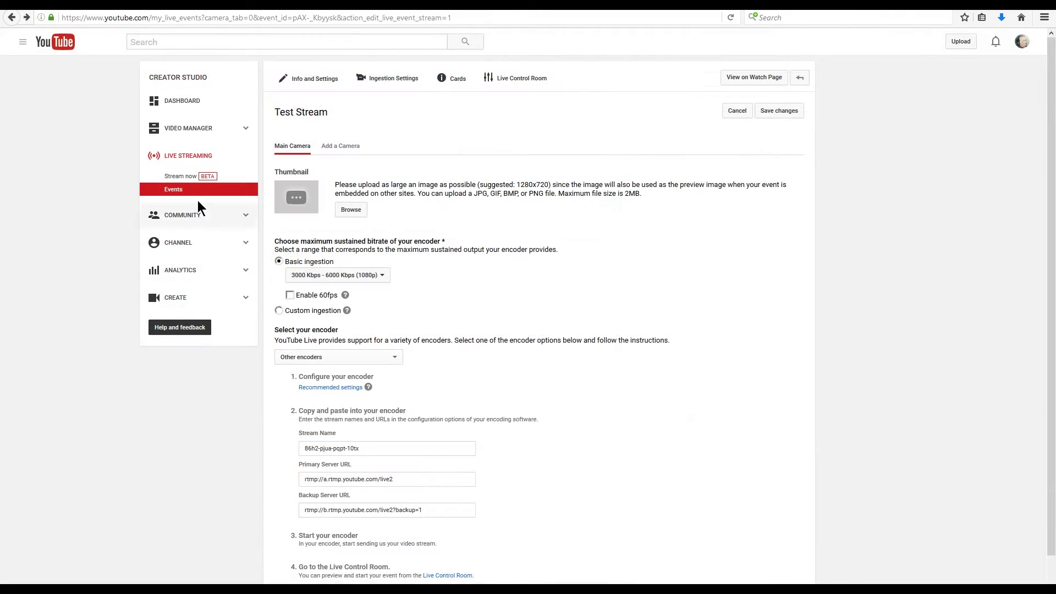
pyautogui.click(454, 83)
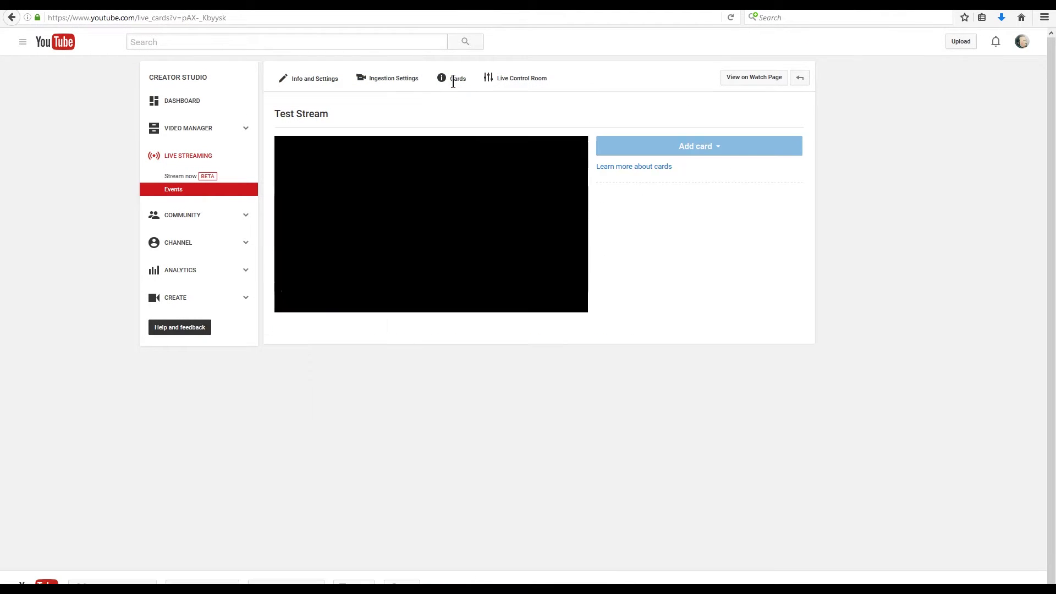
pyautogui.click(692, 145)
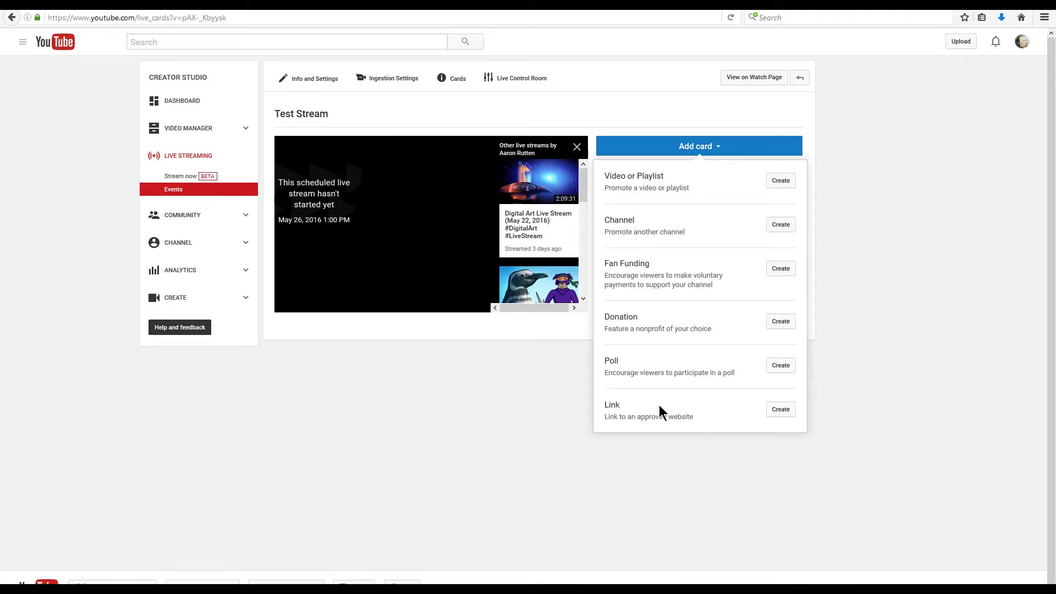
# - Add cards for the Digital Art Live Stream video and the Corel Painter Training Course playlist
pyautogui.click(780, 181)
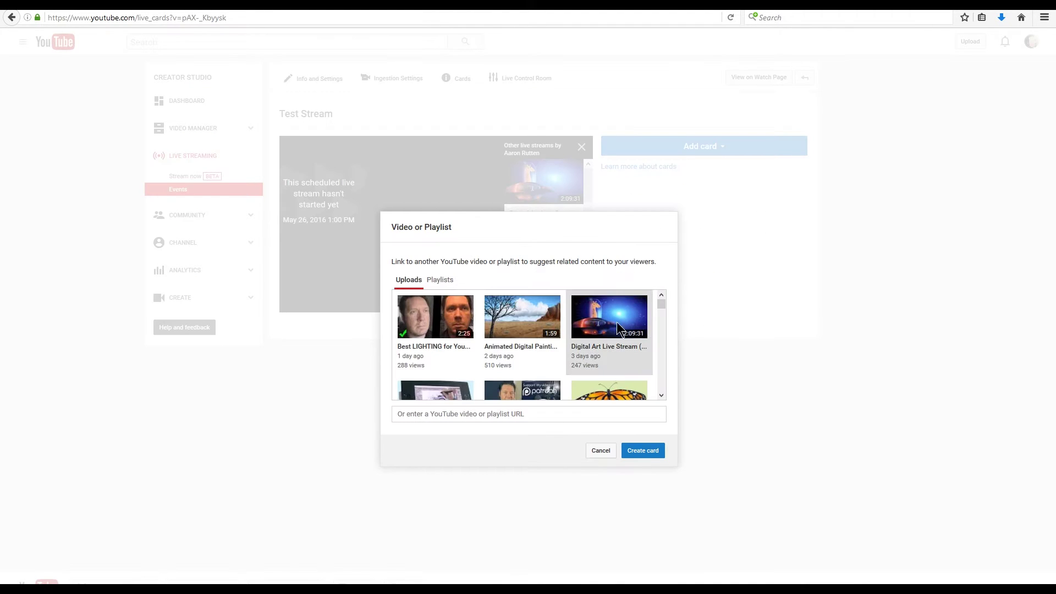
pyautogui.click(638, 454)
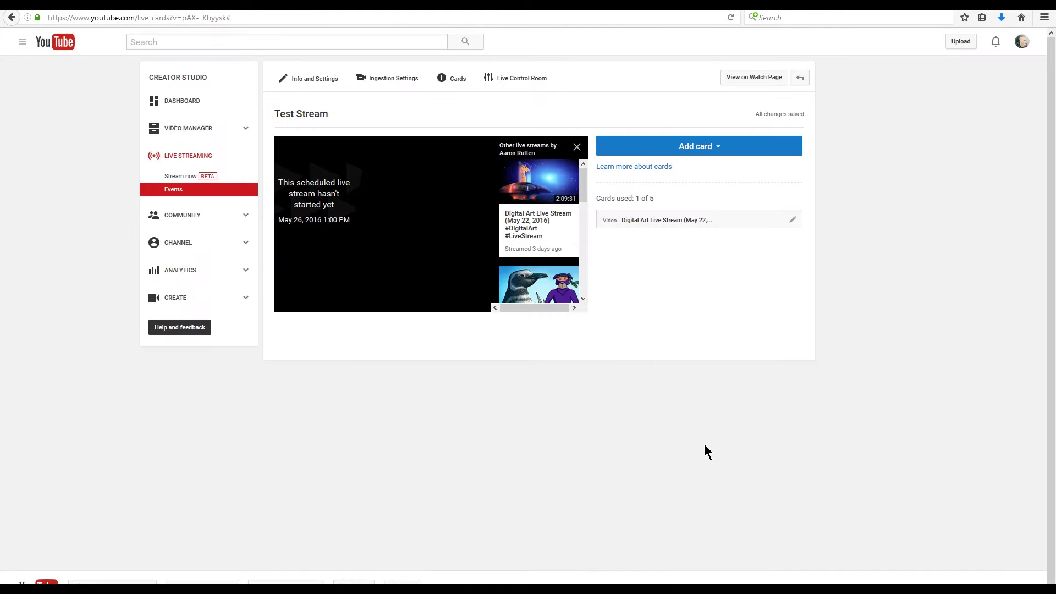
pyautogui.click(688, 147)
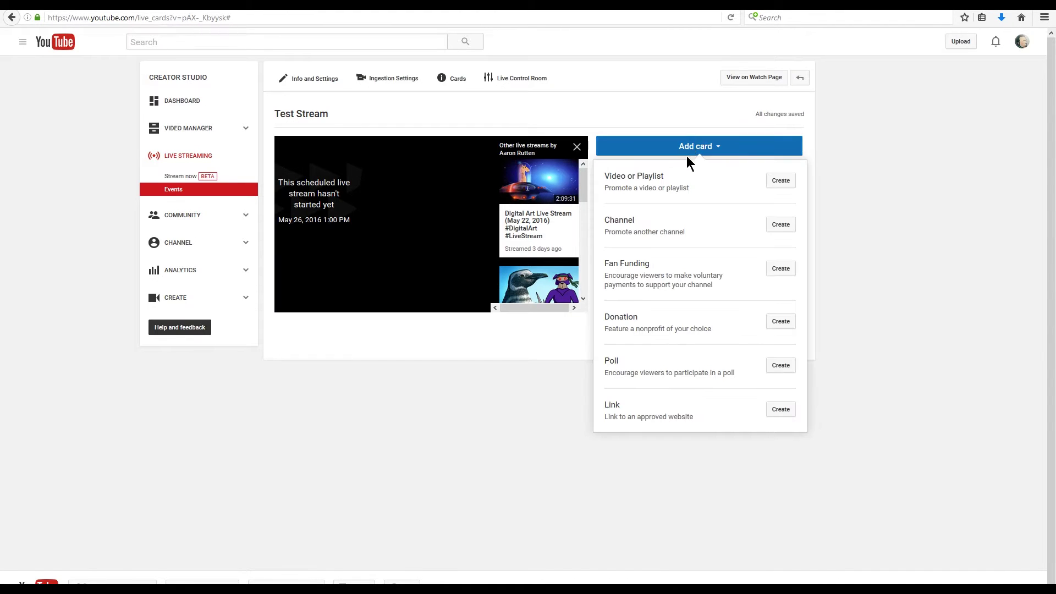
pyautogui.click(780, 183)
pyautogui.click(454, 284)
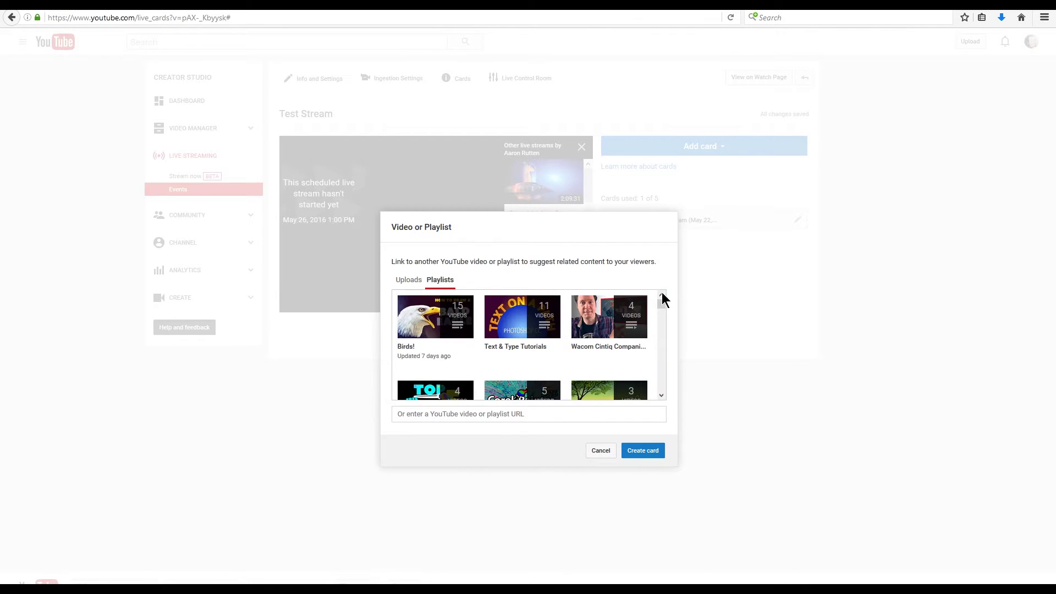
pyautogui.moveTo(660, 304); pyautogui.dragTo(660, 307)
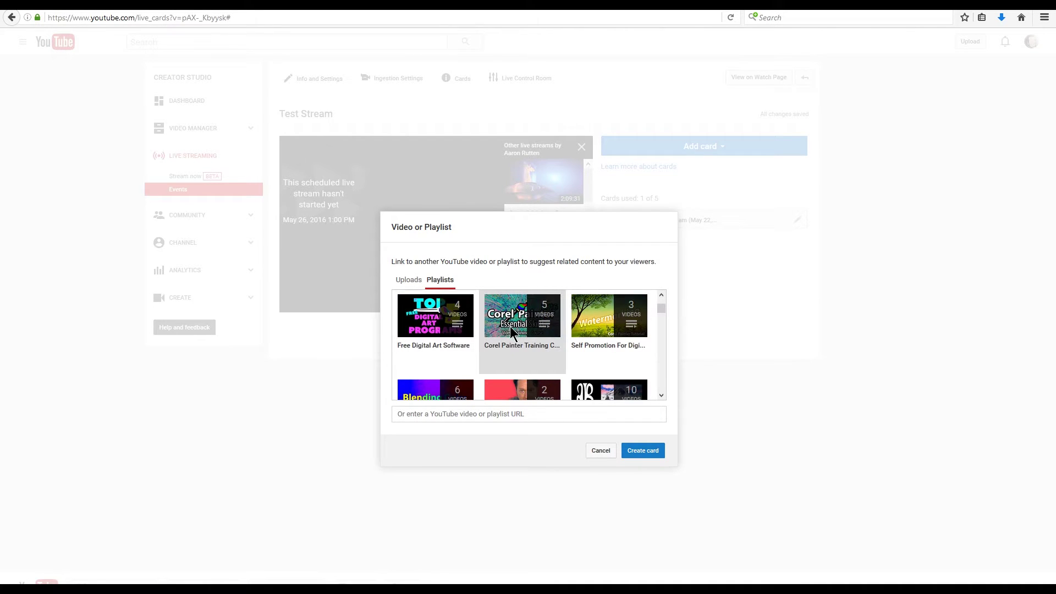
pyautogui.click(640, 452)
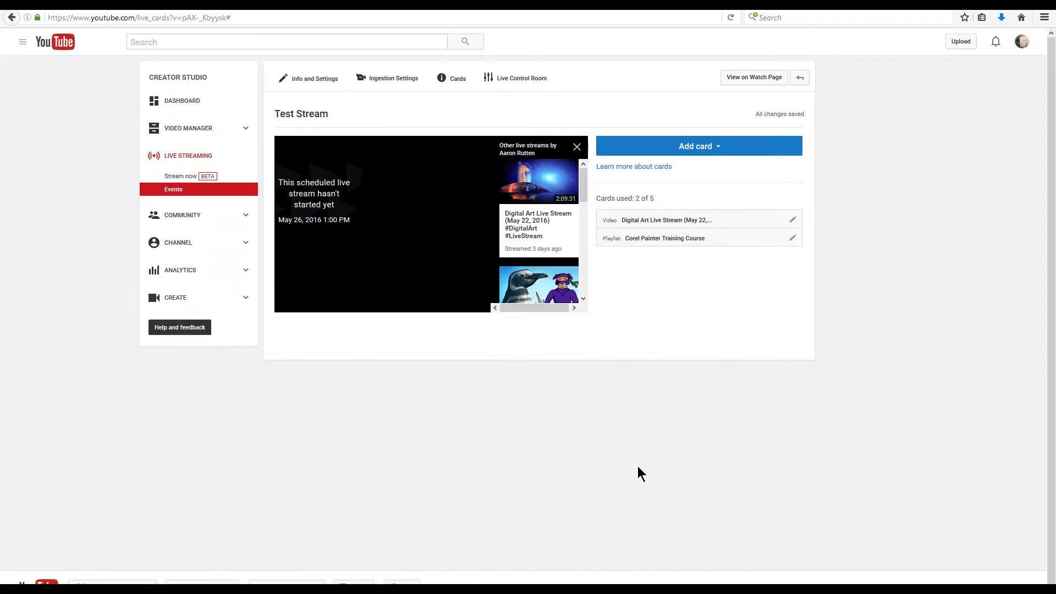
# - Play the May 22 live stream in the preview and pause it at 1:02:45
pyautogui.scroll(-3, 584, 190)
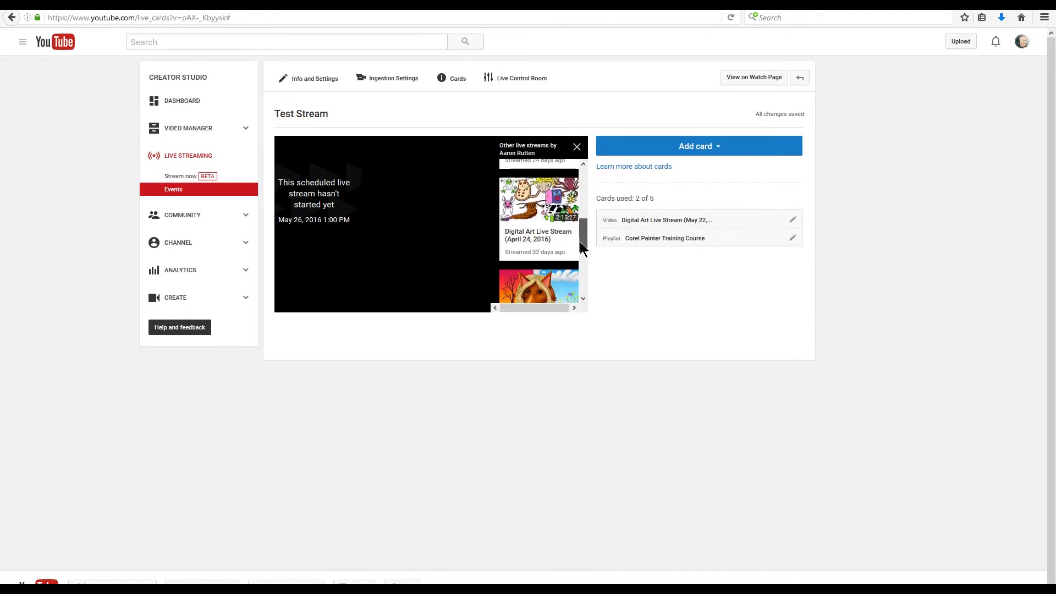
pyautogui.scroll(3, 539, 231)
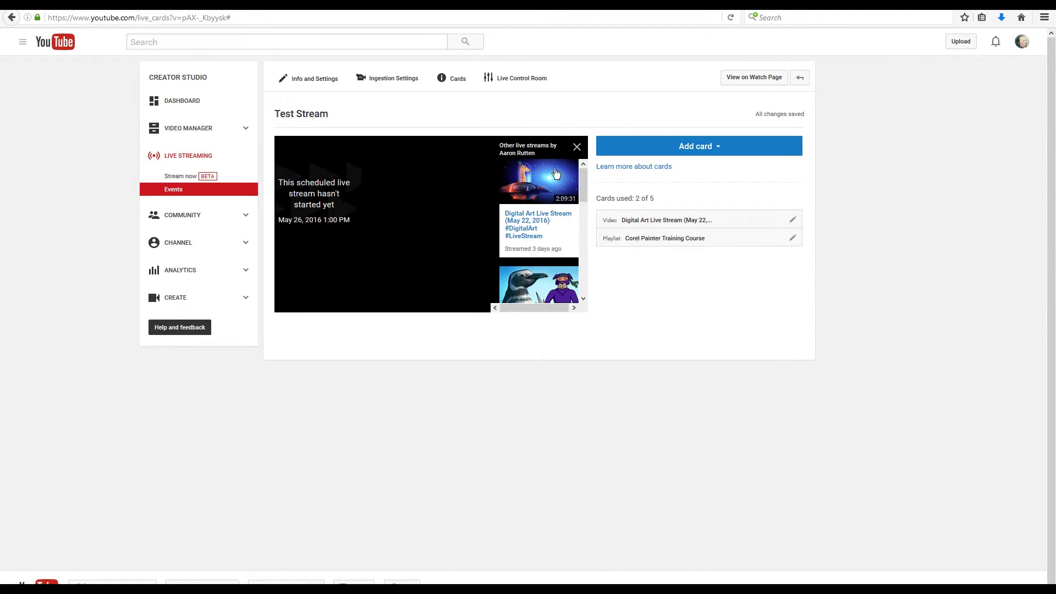
pyautogui.scroll(-1, 582, 202)
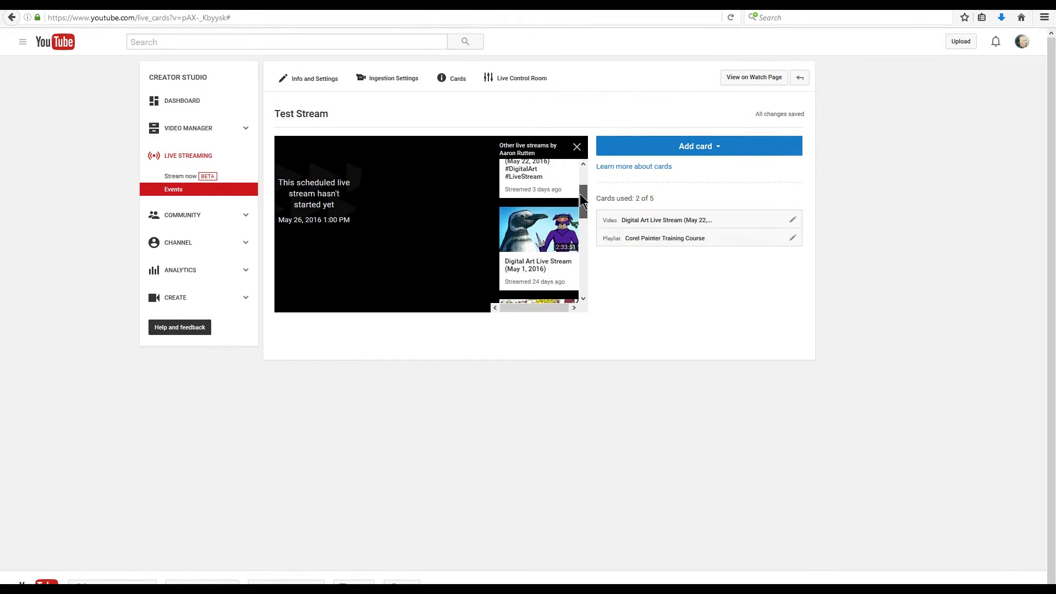
pyautogui.scroll(1, 582, 201)
pyautogui.click(526, 223)
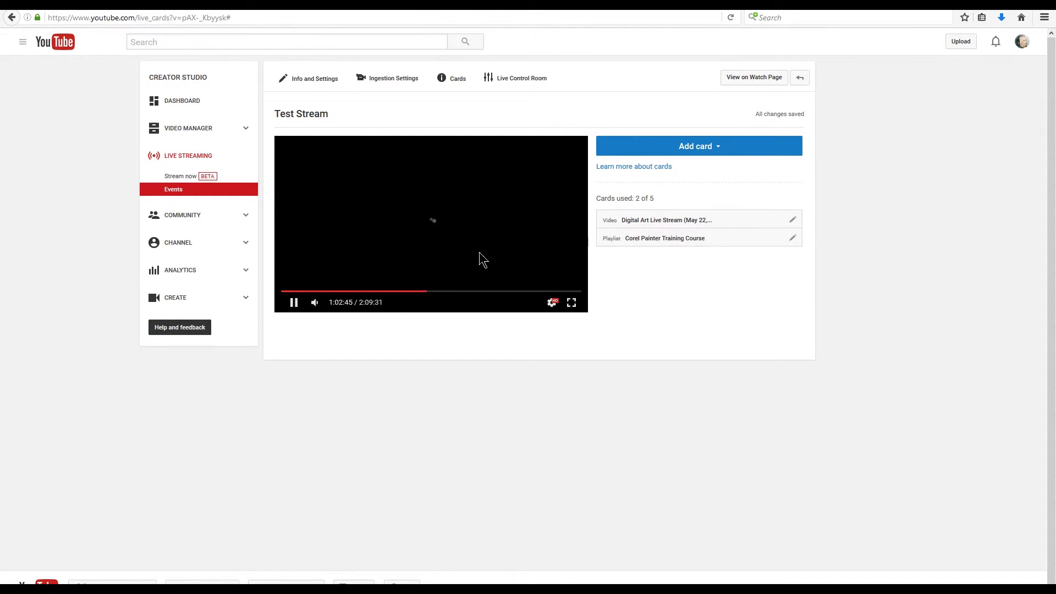
pyautogui.click(293, 301)
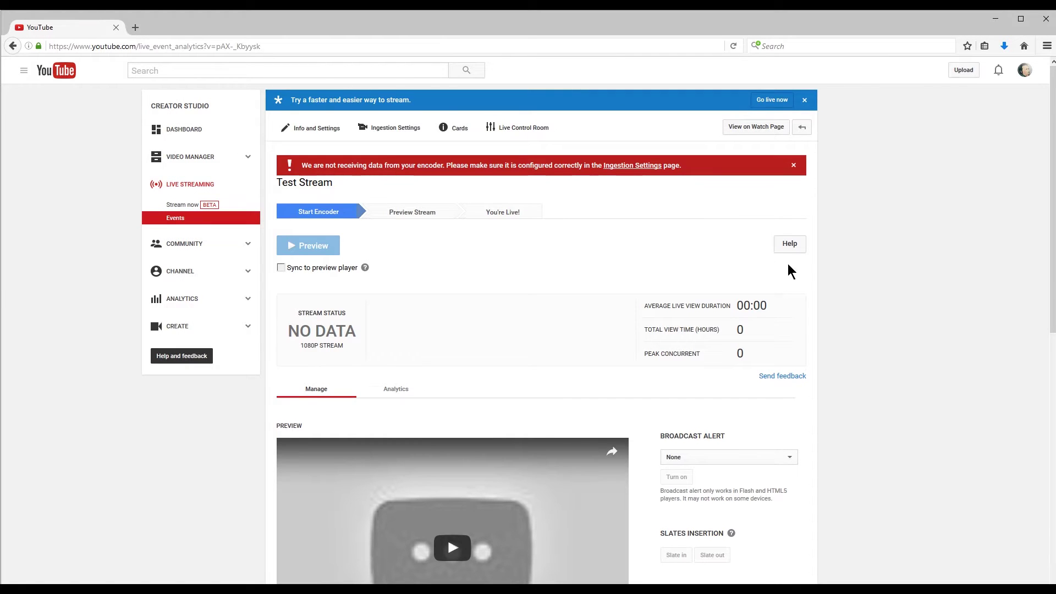
# - Check the Live Control Room panels and keep Broadcast Alert set to None
pyautogui.scroll(-4, 1051, 324)
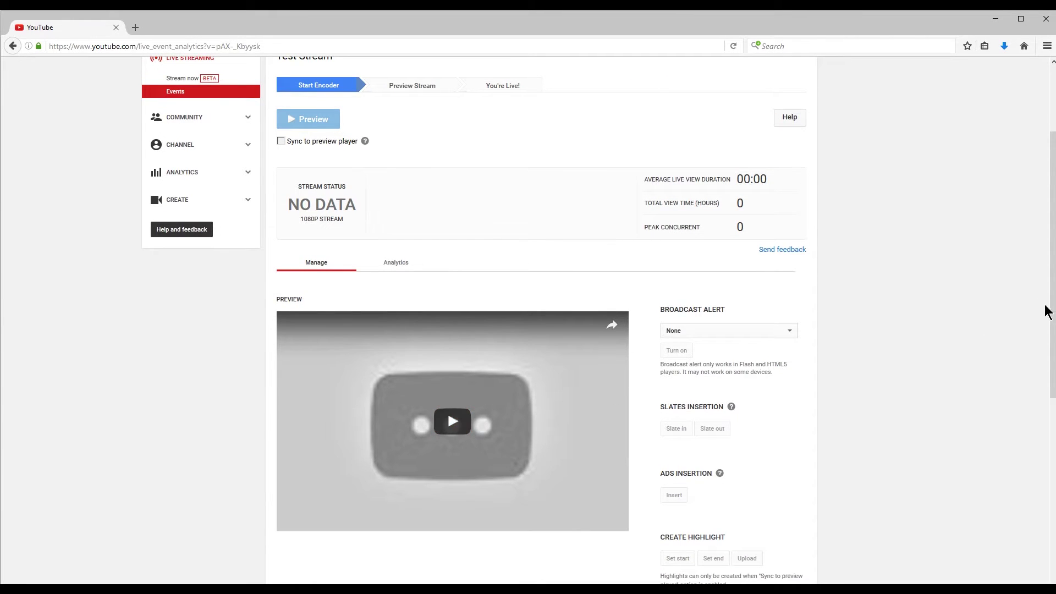
pyautogui.moveTo(1045, 306); pyautogui.dragTo(1045, 217)
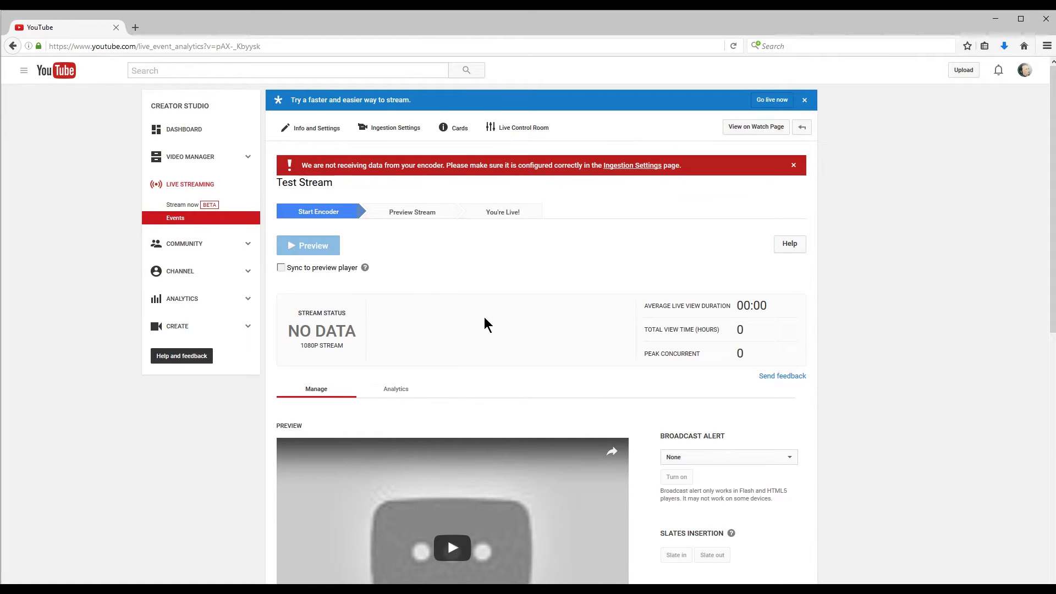
pyautogui.click(729, 459)
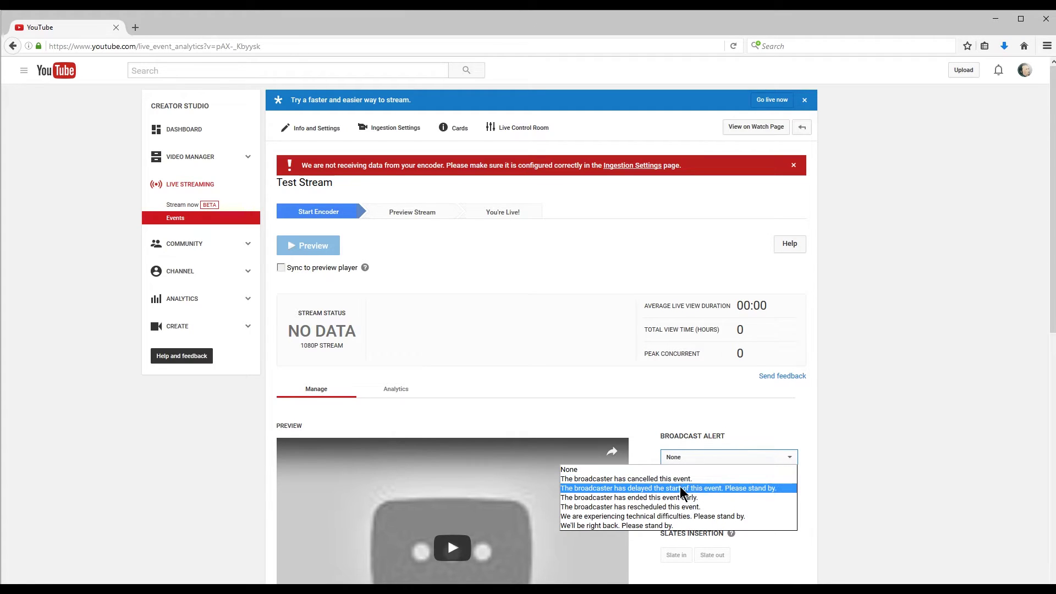
pyautogui.click(809, 418)
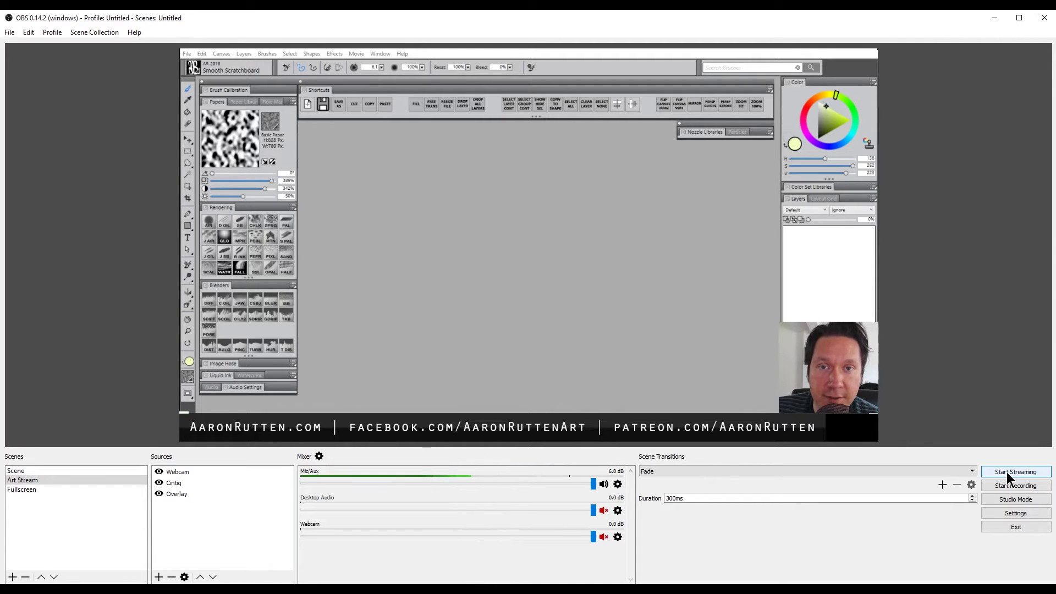
# - Start streaming the Art Stream scene from OBS to YouTube
pyautogui.click(1011, 476)
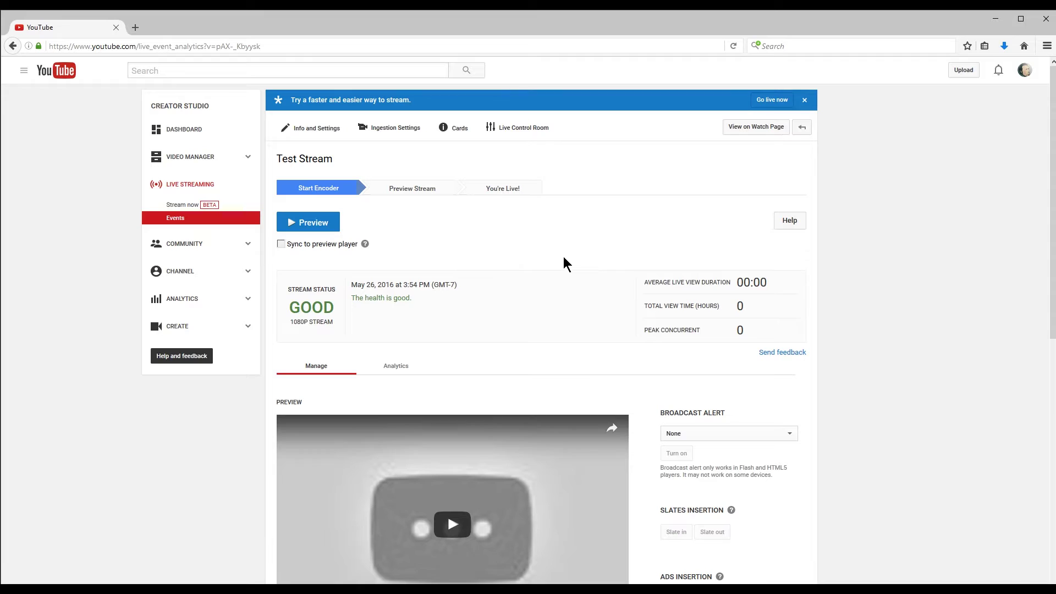
# - Confirm the Live Control Room shows a GOOD 1080p stream with preview available
pyautogui.scroll(-2, 312, 220)
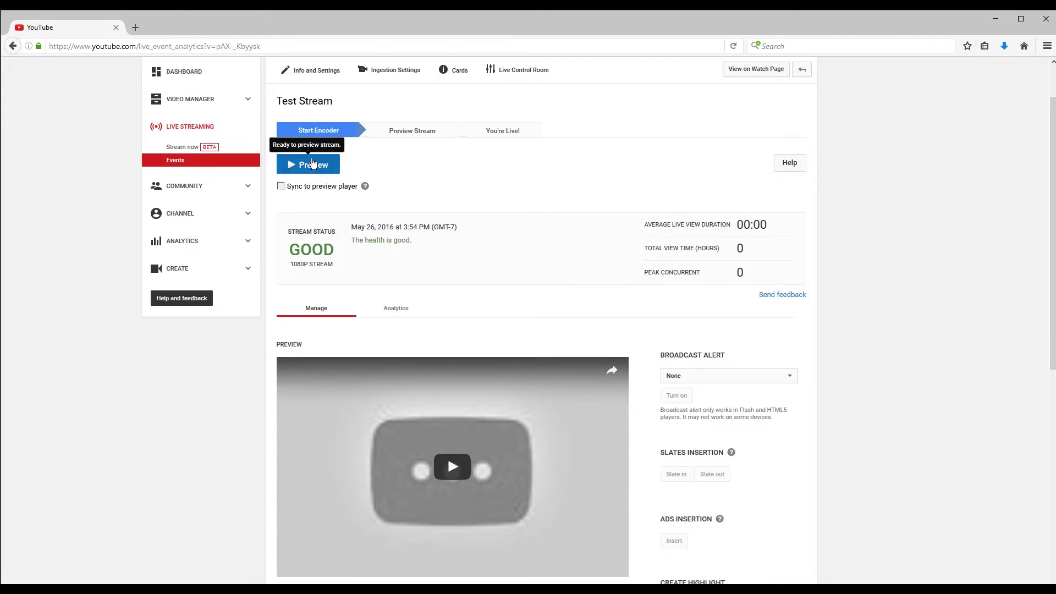
# - Put the Test Stream into the preview stage and play the incoming preview
pyautogui.click(312, 163)
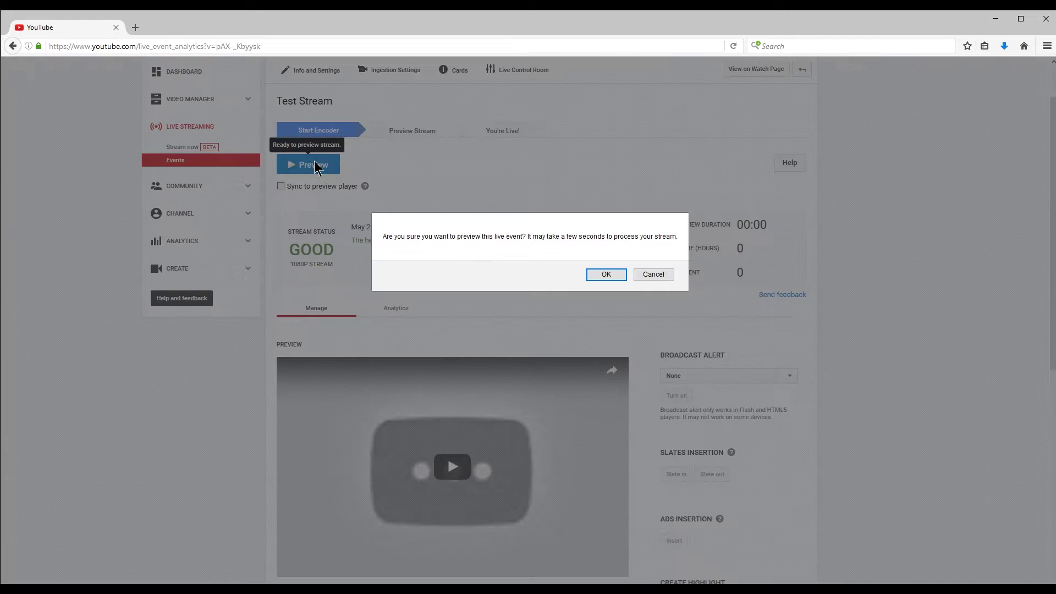
pyautogui.click(606, 273)
pyautogui.scroll(-1, 1036, 297)
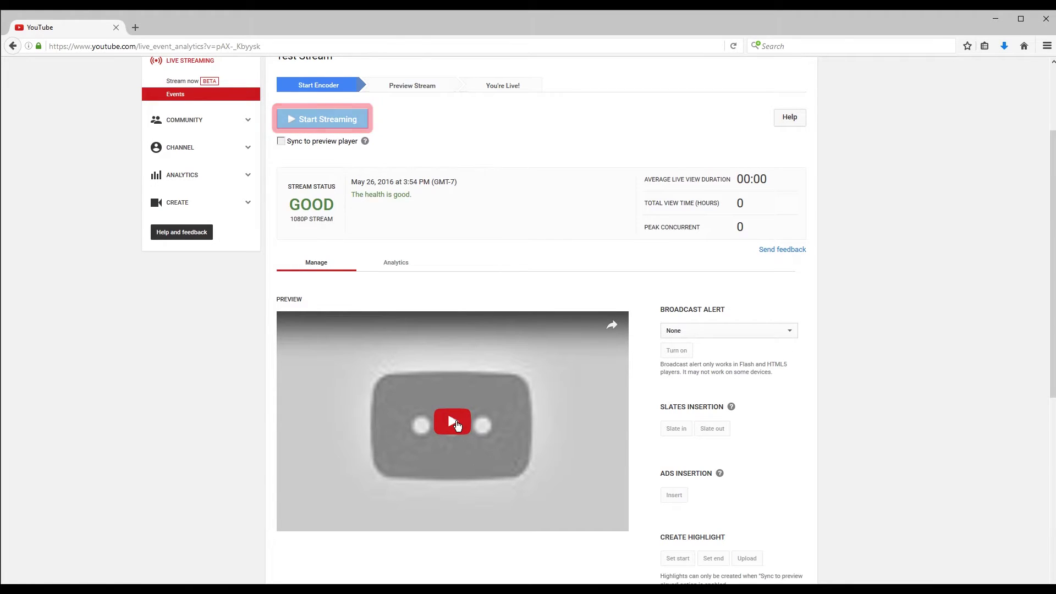
pyautogui.click(452, 412)
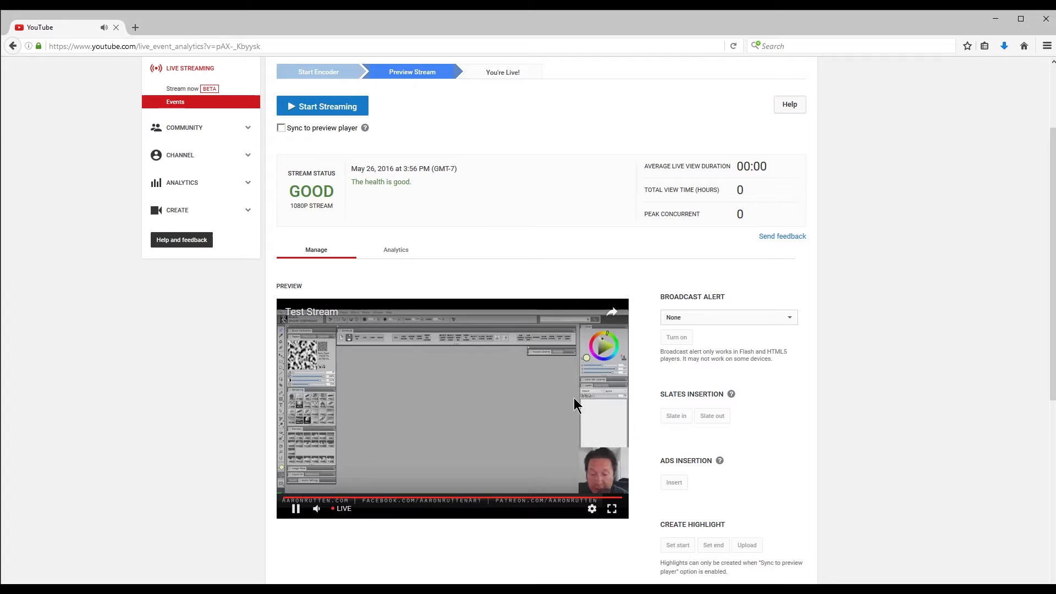
# - Pause and mute the preview player, then start streaming the live event
pyautogui.click(296, 510)
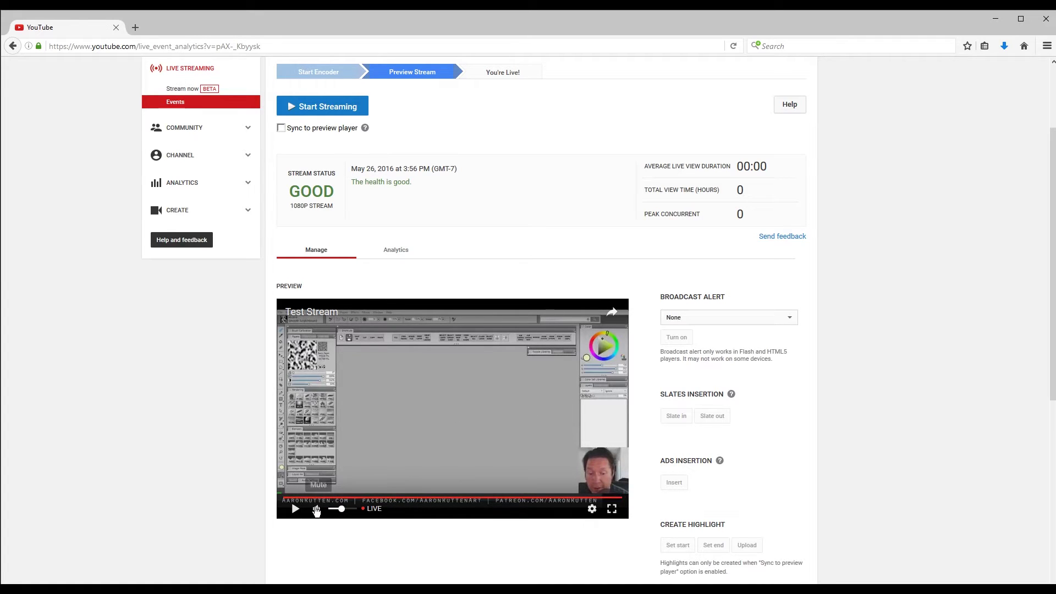
pyautogui.click(317, 511)
pyautogui.click(324, 109)
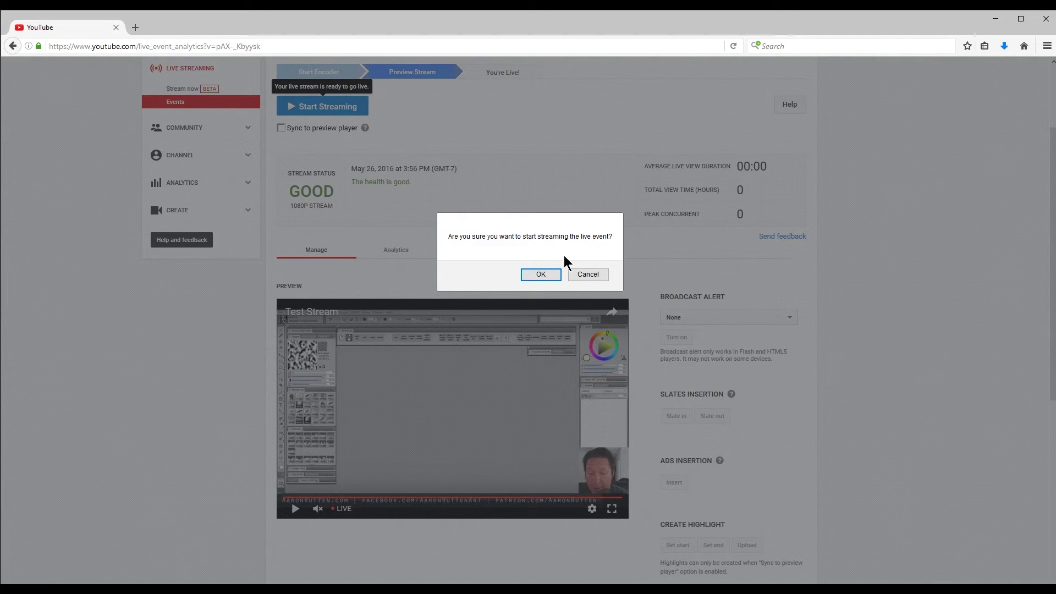
# - Confirm going live, then create a new 1920×1080 image in Corel Painter
pyautogui.click(537, 275)
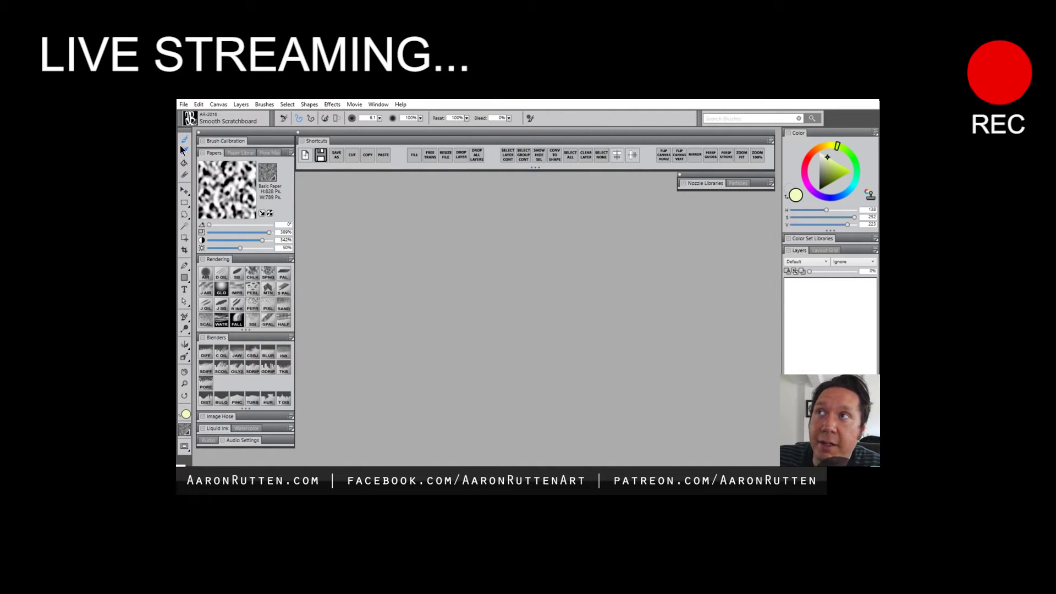
pyautogui.hotkey('ctrl', 'n')
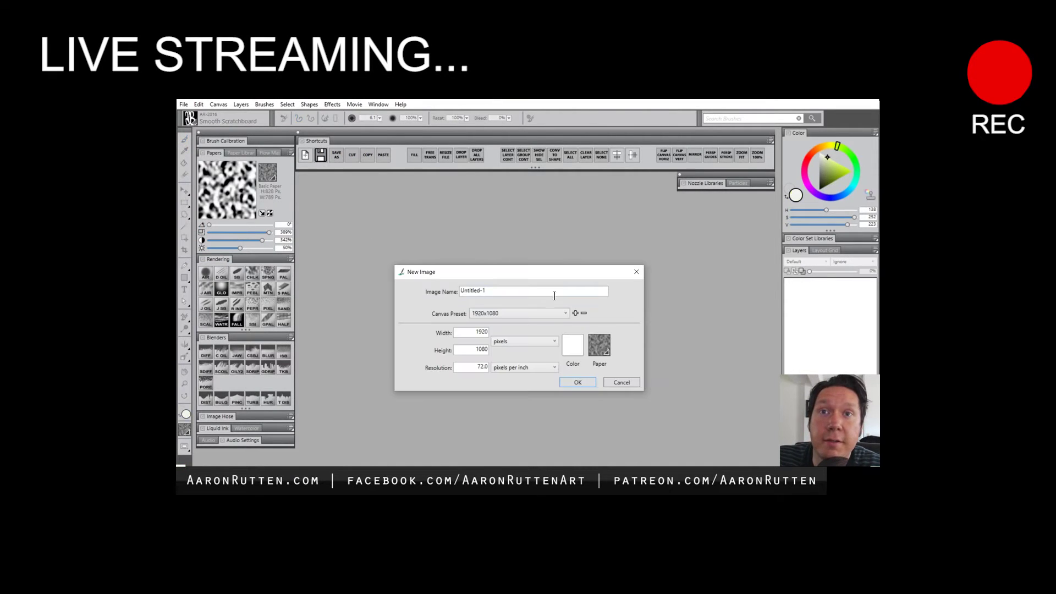
pyautogui.click(575, 382)
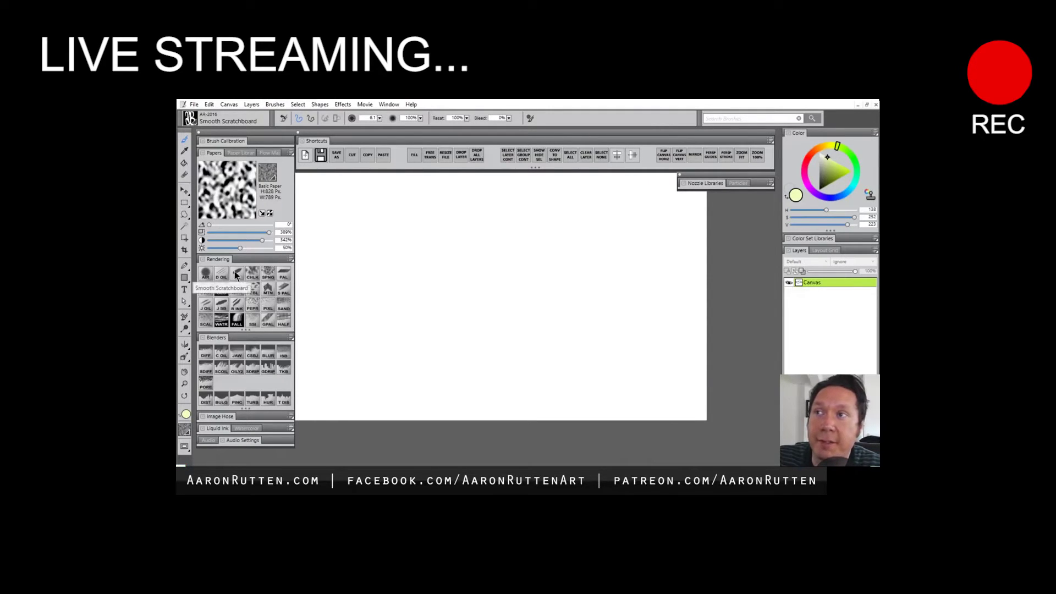
# - Pick dark blue on the colour wheel and draw zigzag strokes on the canvas
pyautogui.click(834, 187)
pyautogui.click(846, 192)
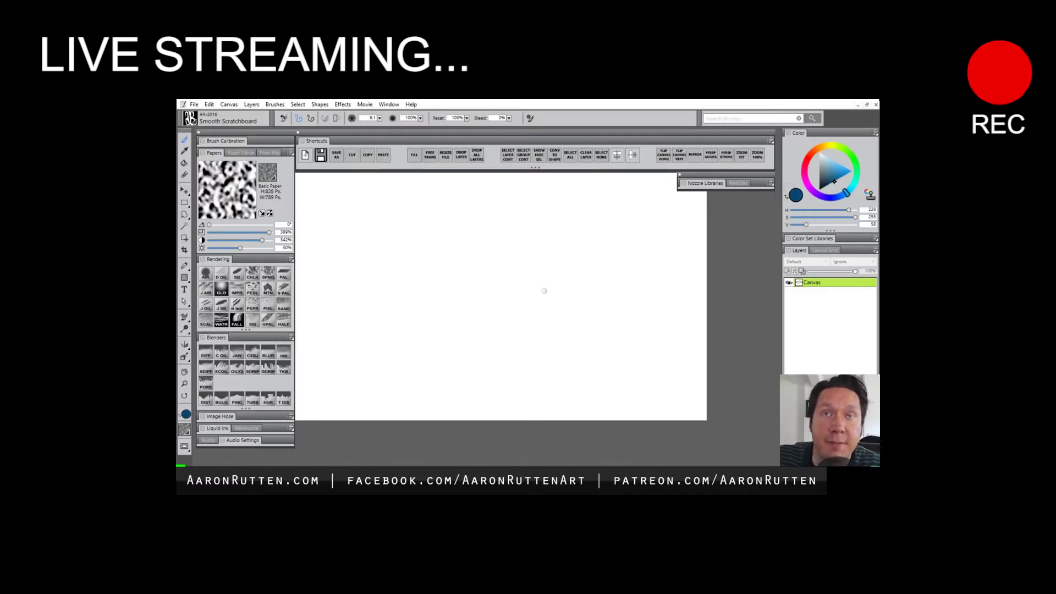
pyautogui.moveTo(410, 238)
pyautogui.mouseDown()
pyautogui.moveTo(424, 279)
pyautogui.moveTo(479, 262)
pyautogui.moveTo(500, 318)
pyautogui.moveTo(586, 234)
pyautogui.moveTo(551, 269)
pyautogui.moveTo(610, 238)
pyautogui.moveTo(589, 301)
pyautogui.moveTo(642, 293)
pyautogui.moveTo(640, 339)
pyautogui.moveTo(370, 345)
pyautogui.mouseUp()
pyautogui.moveTo(464, 211); pyautogui.dragTo(506, 238)
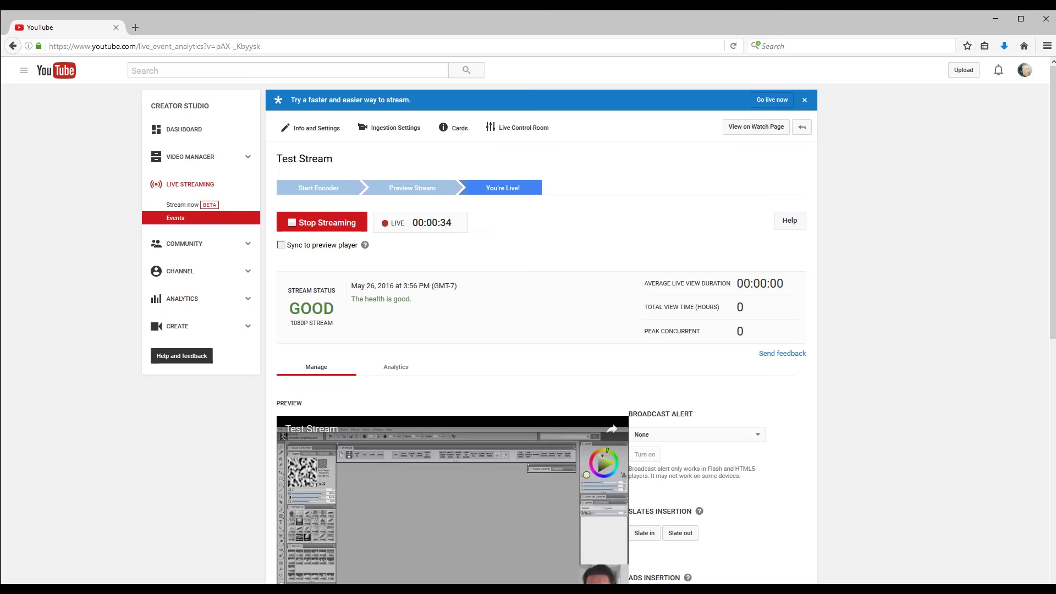
# - Stop streaming the Test Stream live event and confirm ending it
pyautogui.click(313, 223)
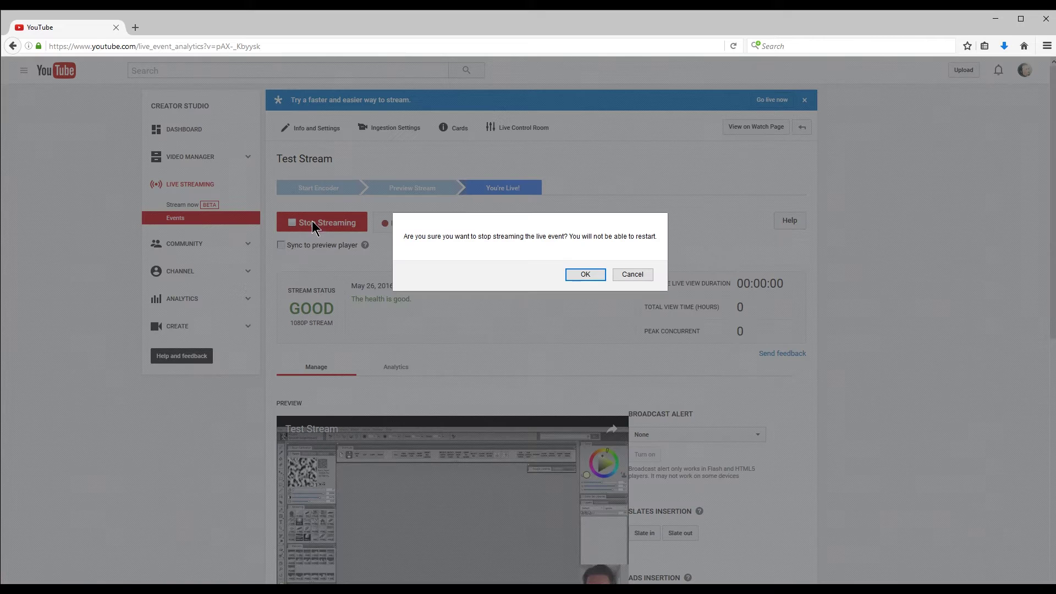
pyautogui.click(585, 275)
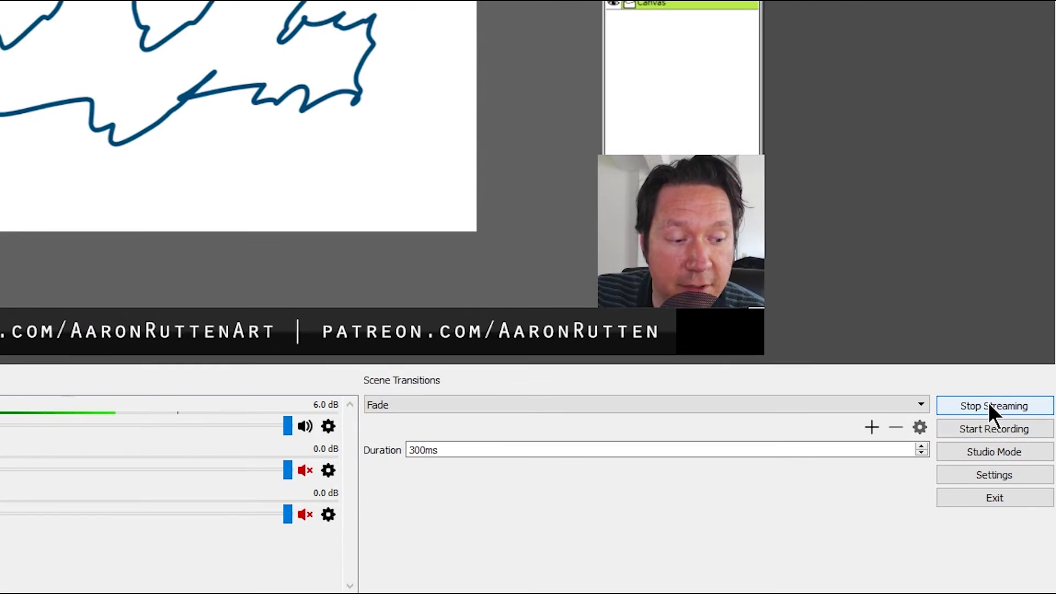
# - Stop the OBS stream to YouTube and begin typing a chat message
pyautogui.click(1015, 472)
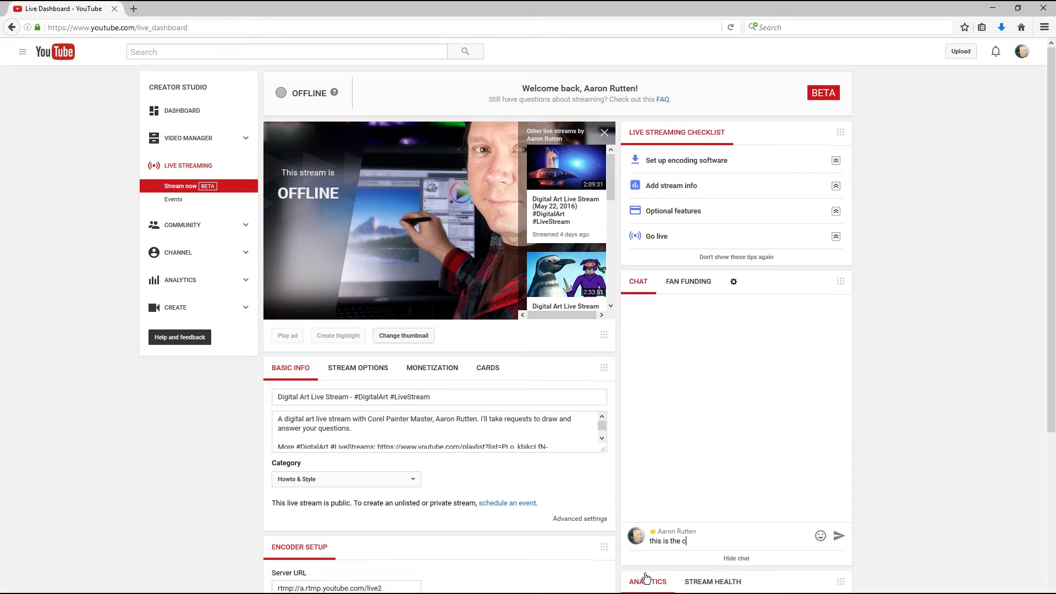
pyautogui.write('hat log')
# - Post the test chat message, then pop the chat into its own window, moved aside and enlarged
pyautogui.click(839, 538)
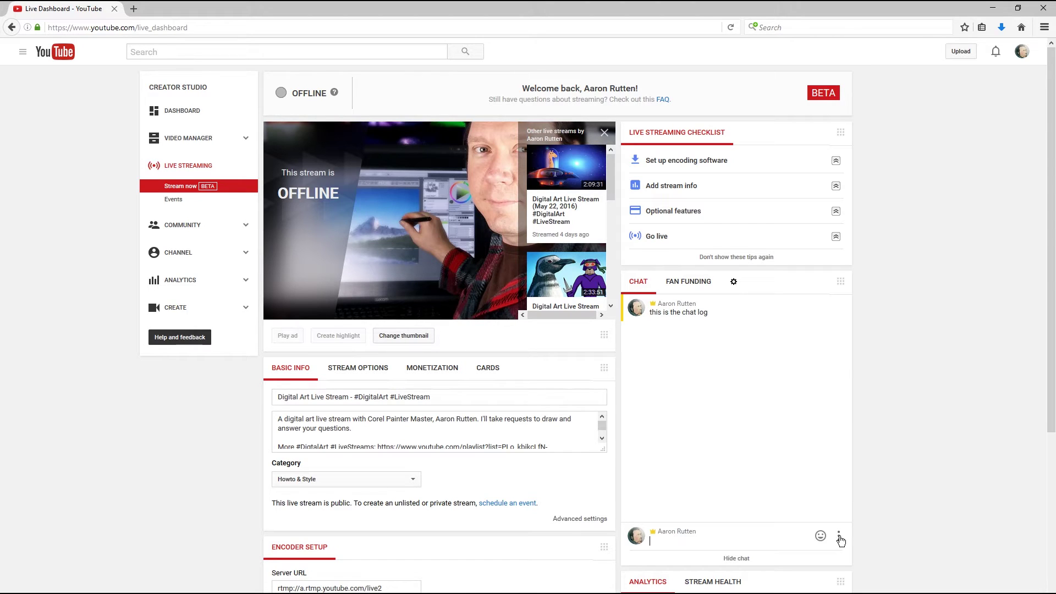
pyautogui.click(840, 539)
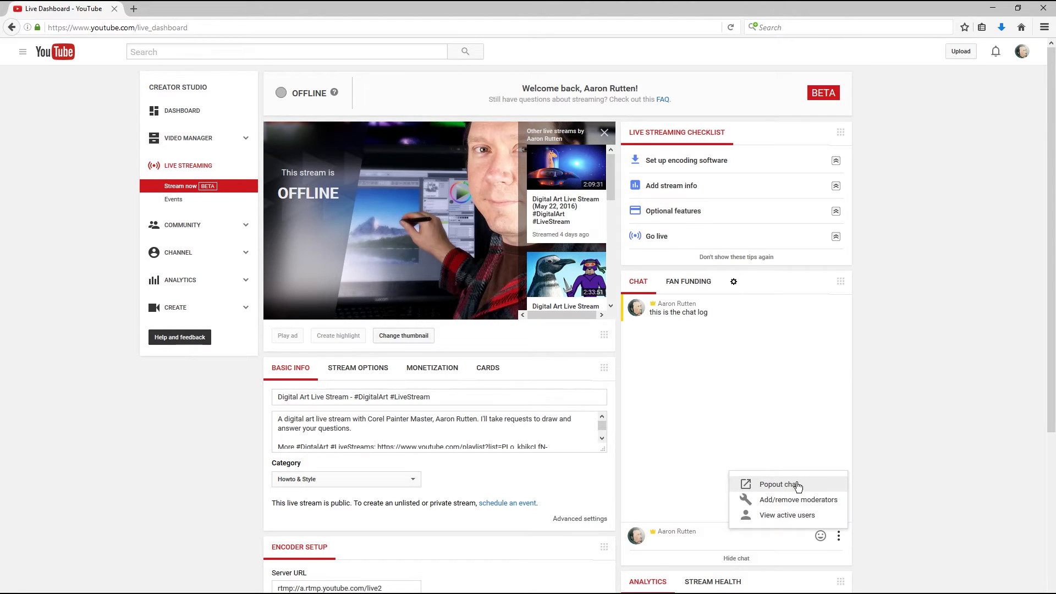
pyautogui.click(779, 485)
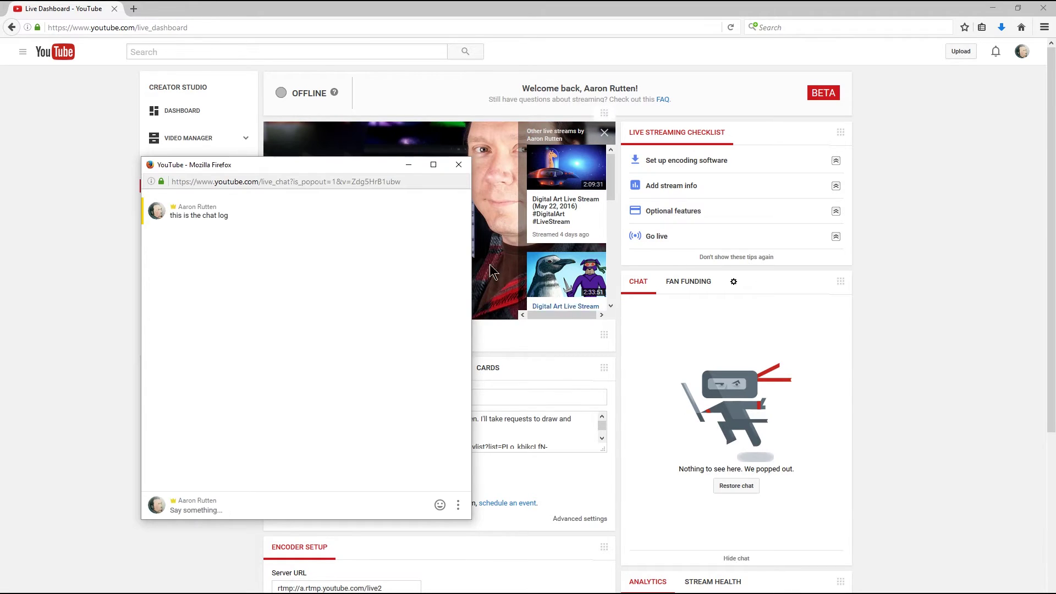
pyautogui.moveTo(341, 163); pyautogui.dragTo(629, 103)
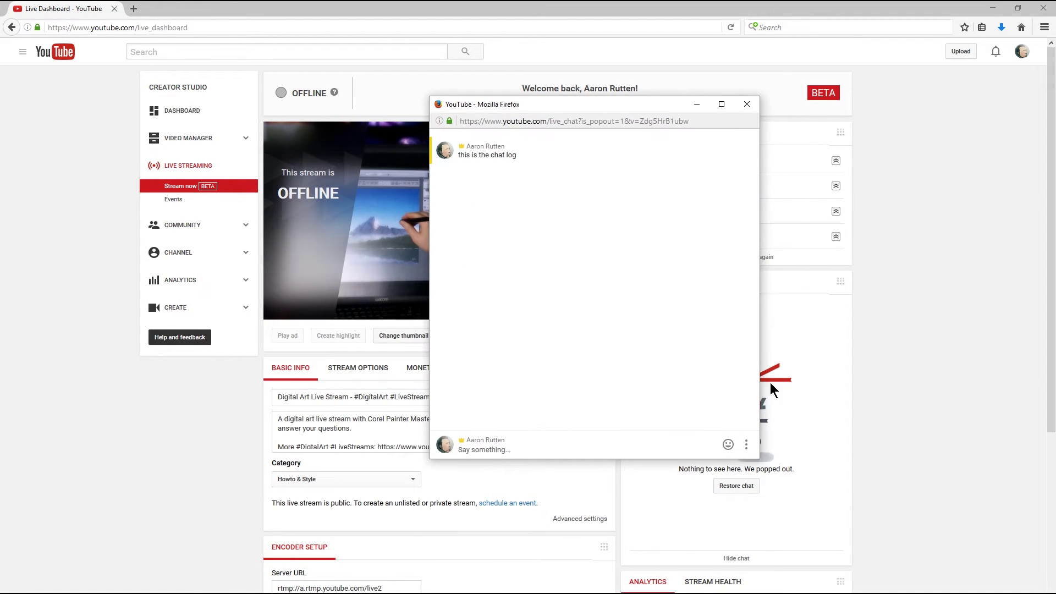
pyautogui.moveTo(758, 459); pyautogui.dragTo(892, 515)
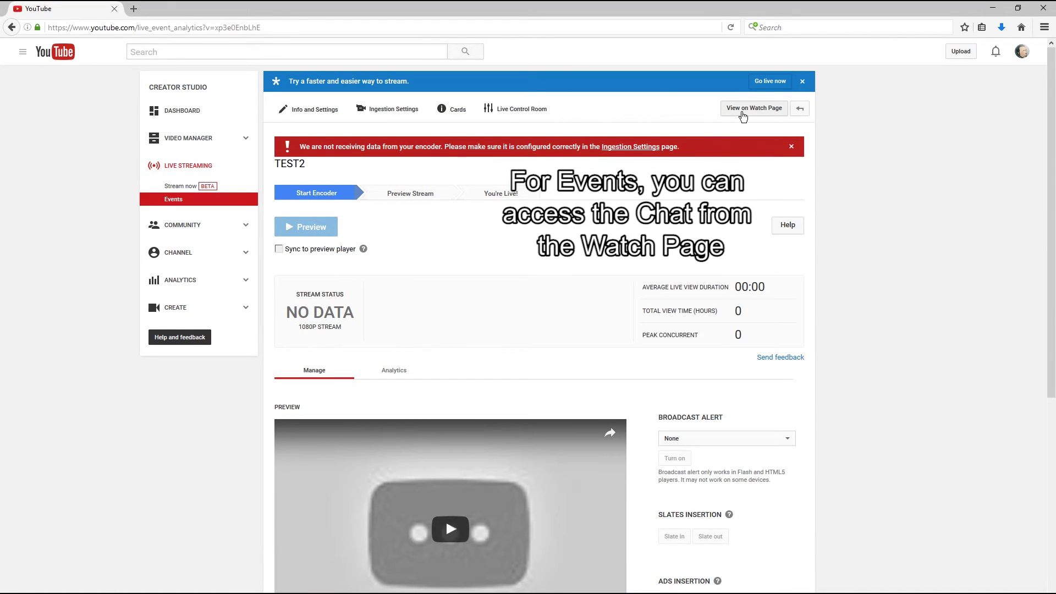
# - Open the TEST2 event's public watch page from the Live Control Room
pyautogui.click(750, 112)
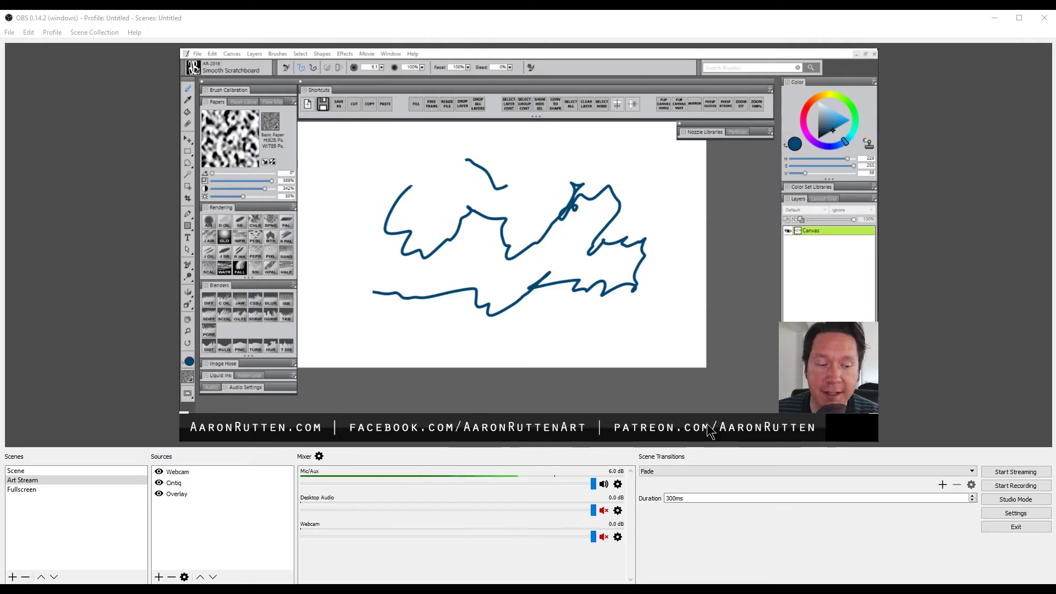
pyautogui.click(1016, 514)
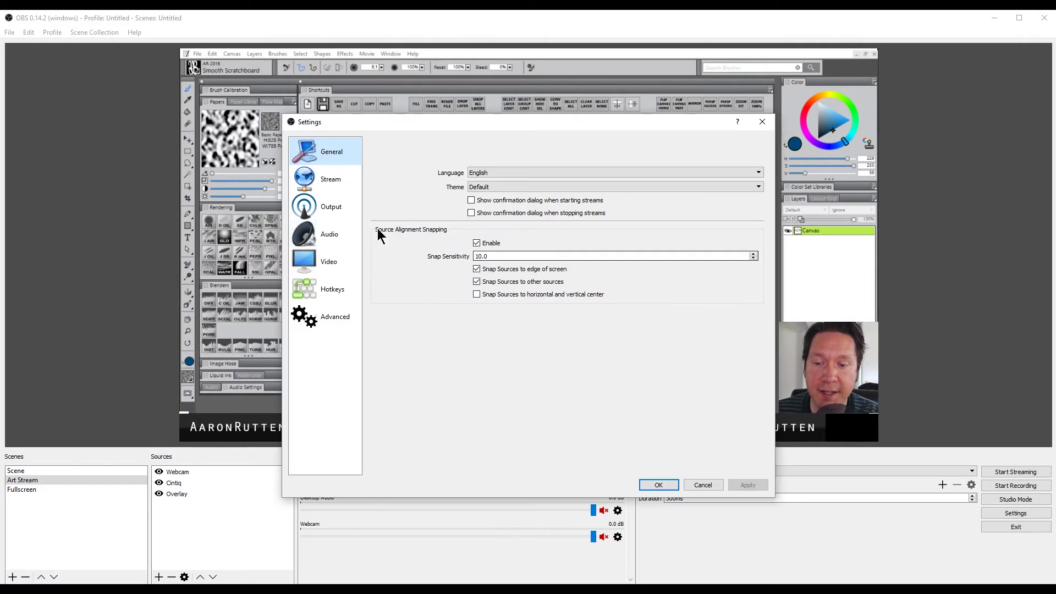
pyautogui.click(330, 237)
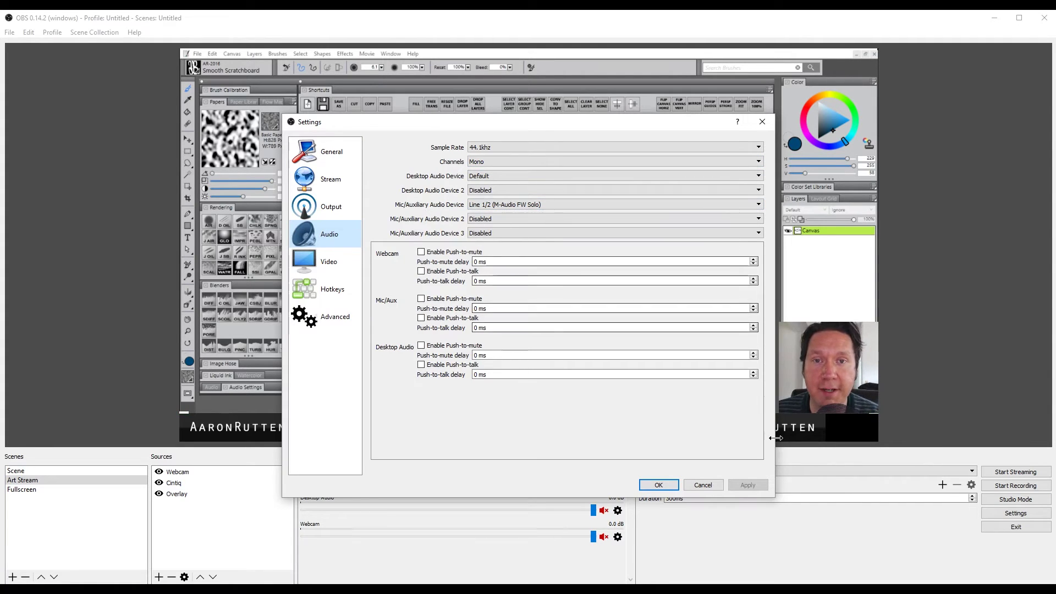
pyautogui.click(715, 487)
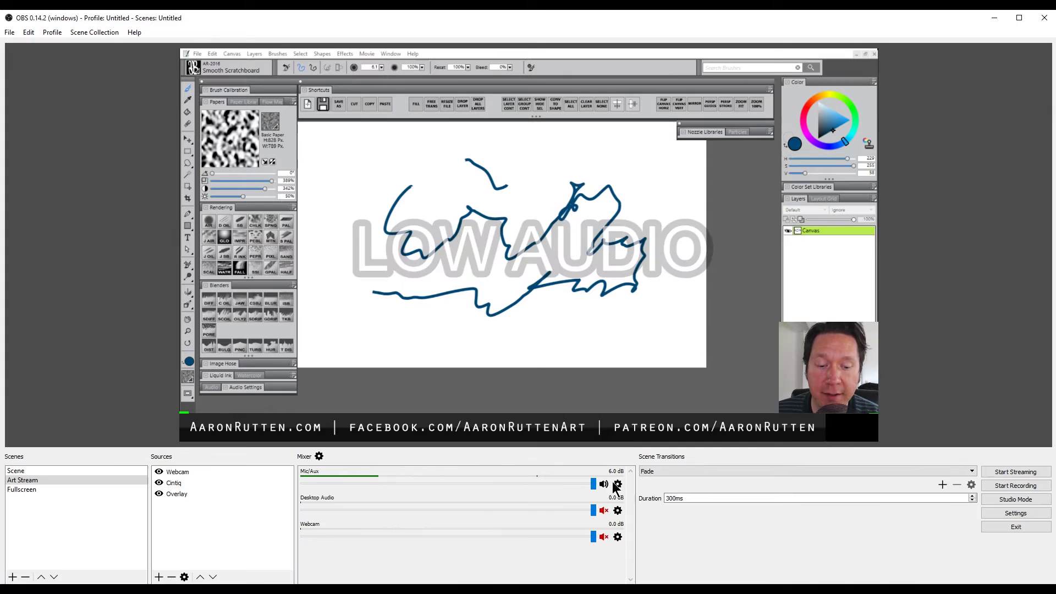
pyautogui.click(28, 32)
pyautogui.click(65, 76)
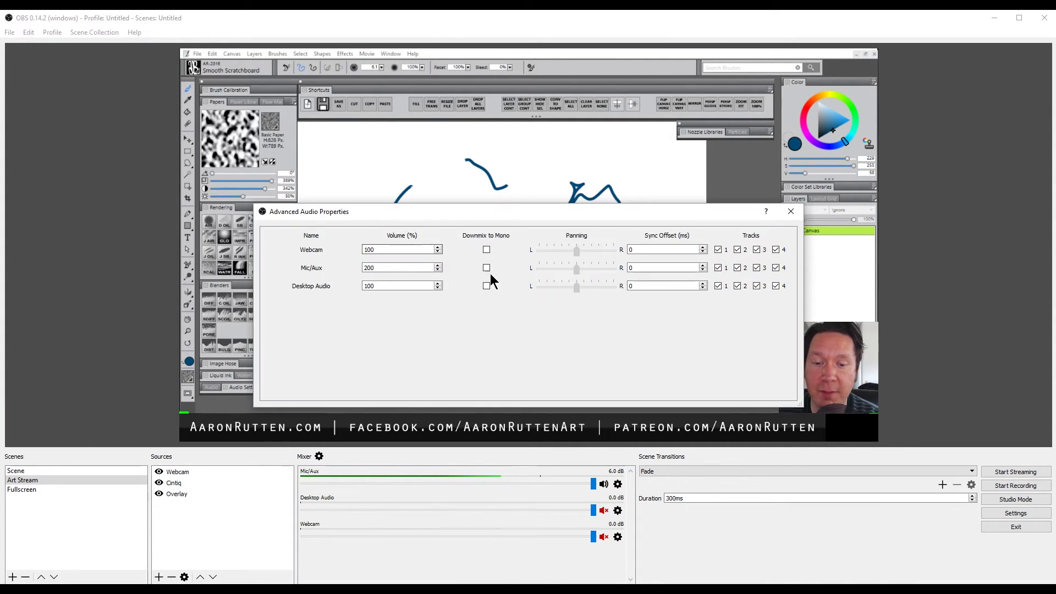
pyautogui.click(384, 268)
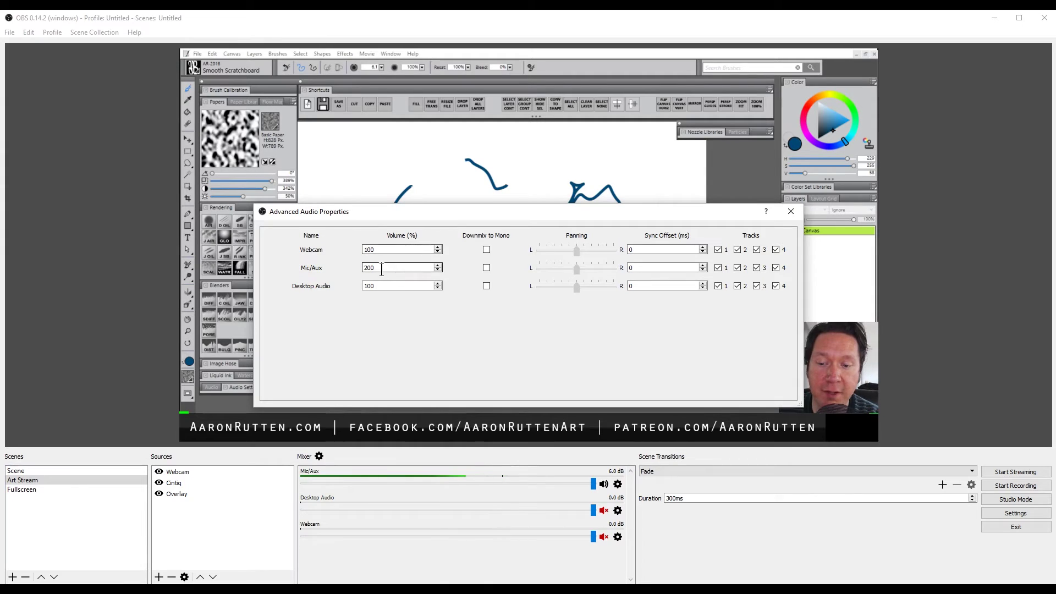
pyautogui.press('Escape')
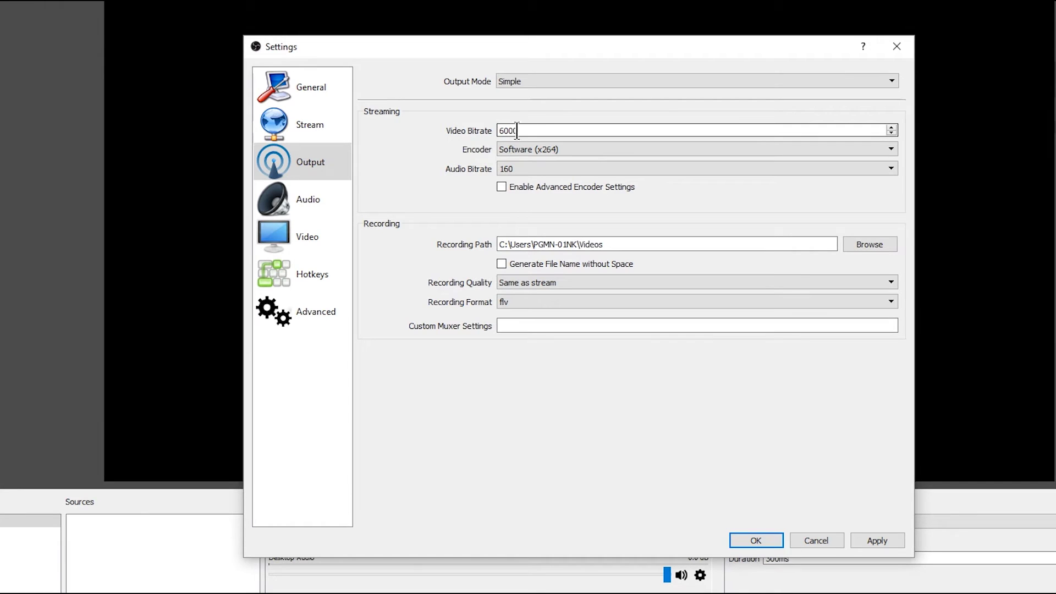
# - Replace the 6000 video bitrate in Output settings with 4000 and confirm with OK
pyautogui.doubleClick(517, 131)
pyautogui.write('4000')
pyautogui.click(756, 541)
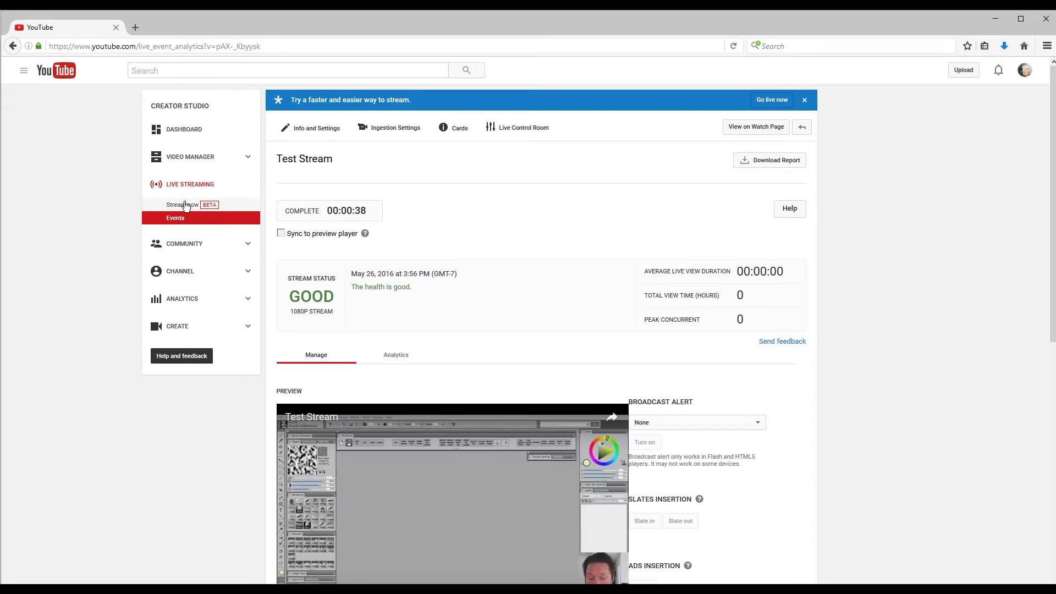
# - Open the Stream now page and enlarge the description box to show its full text
pyautogui.click(184, 205)
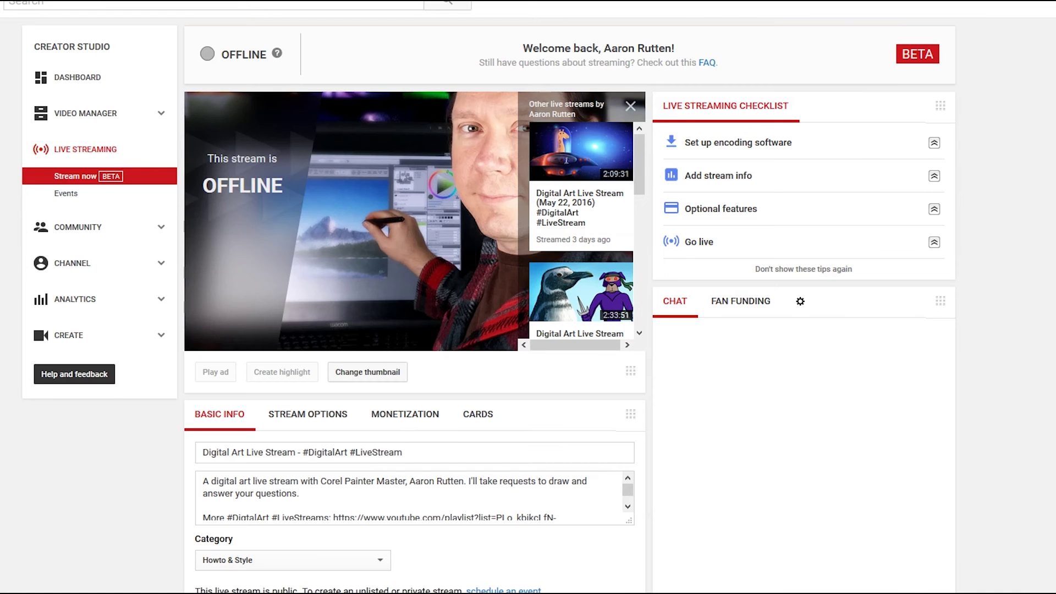
pyautogui.scroll(-5, 528, 297)
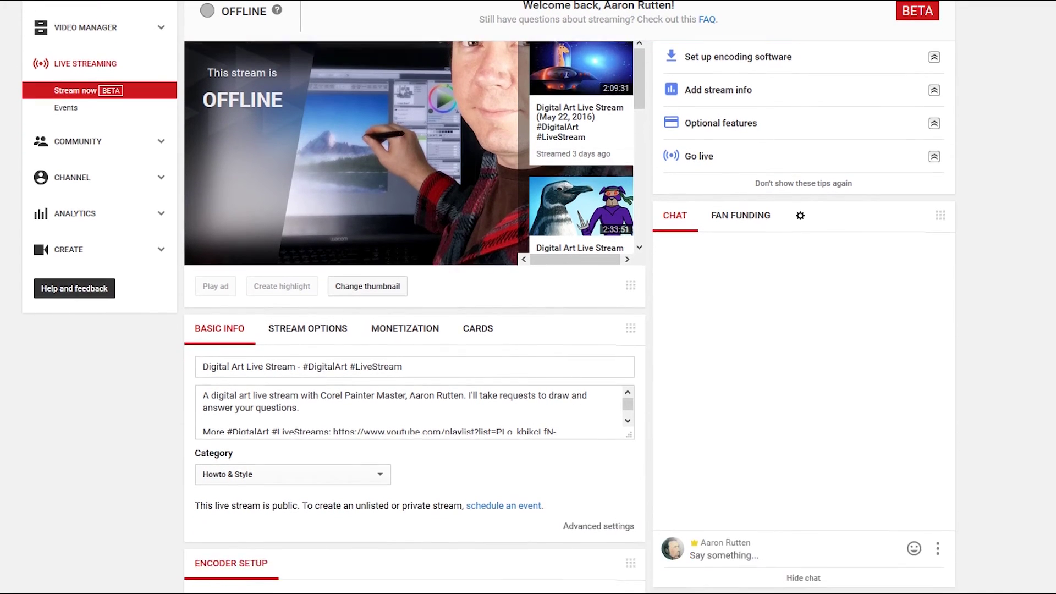
pyautogui.click(407, 214)
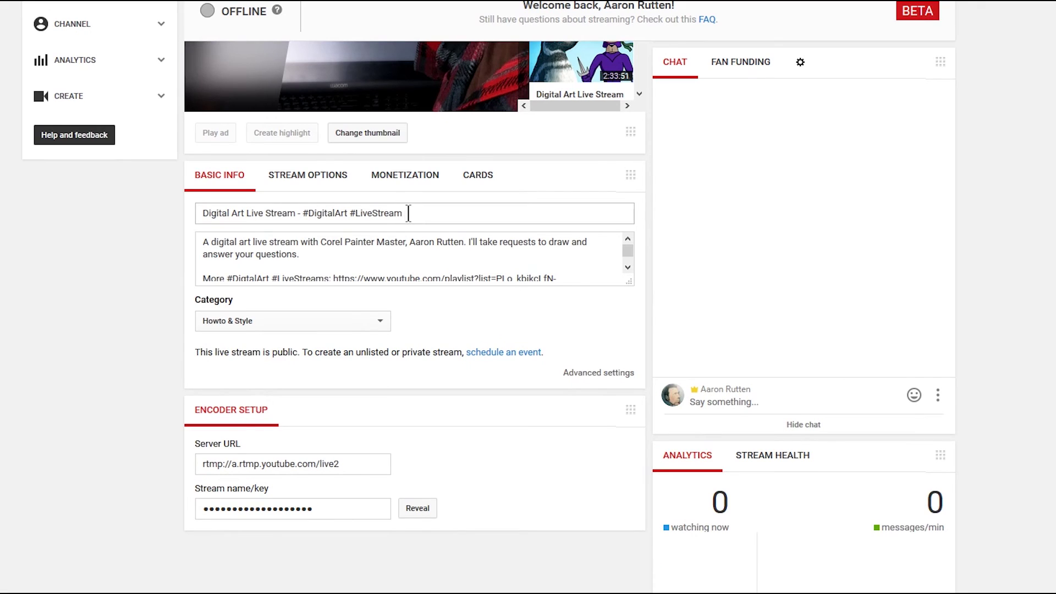
pyautogui.click(246, 259)
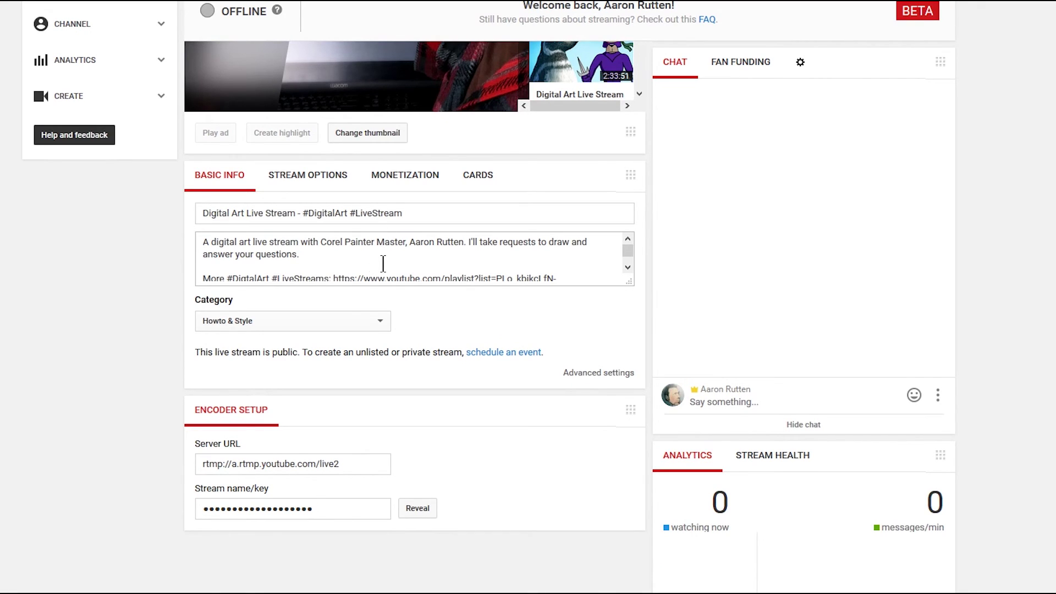
pyautogui.click(297, 214)
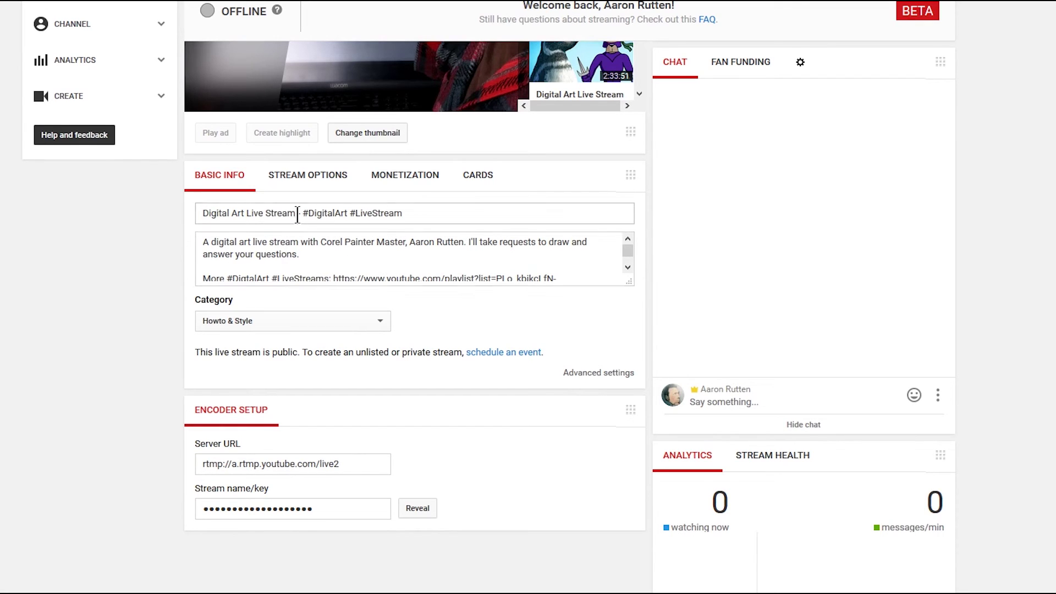
pyautogui.click(301, 261)
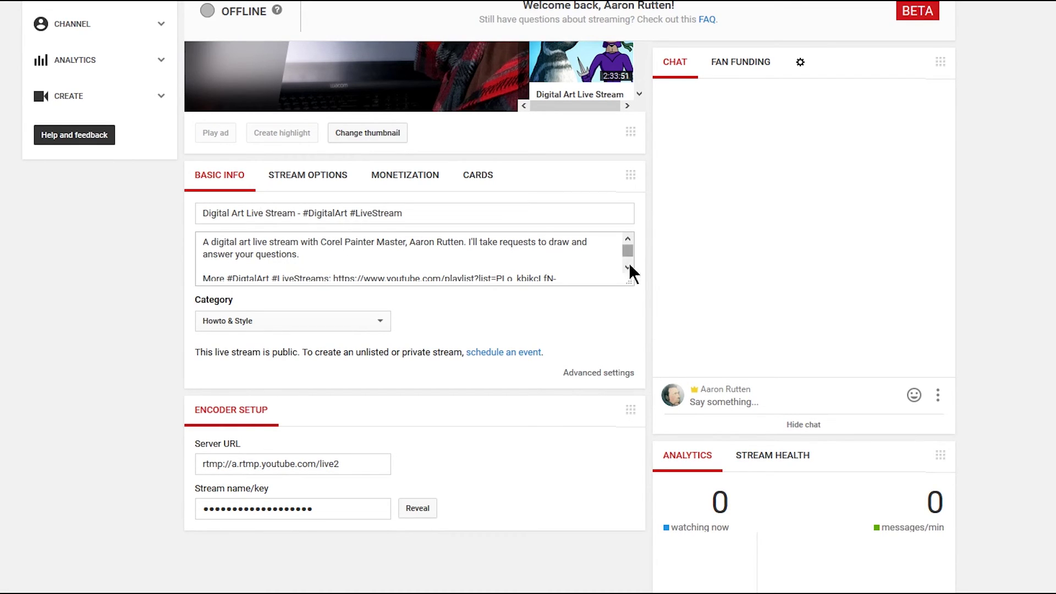
pyautogui.moveTo(628, 284); pyautogui.dragTo(630, 399)
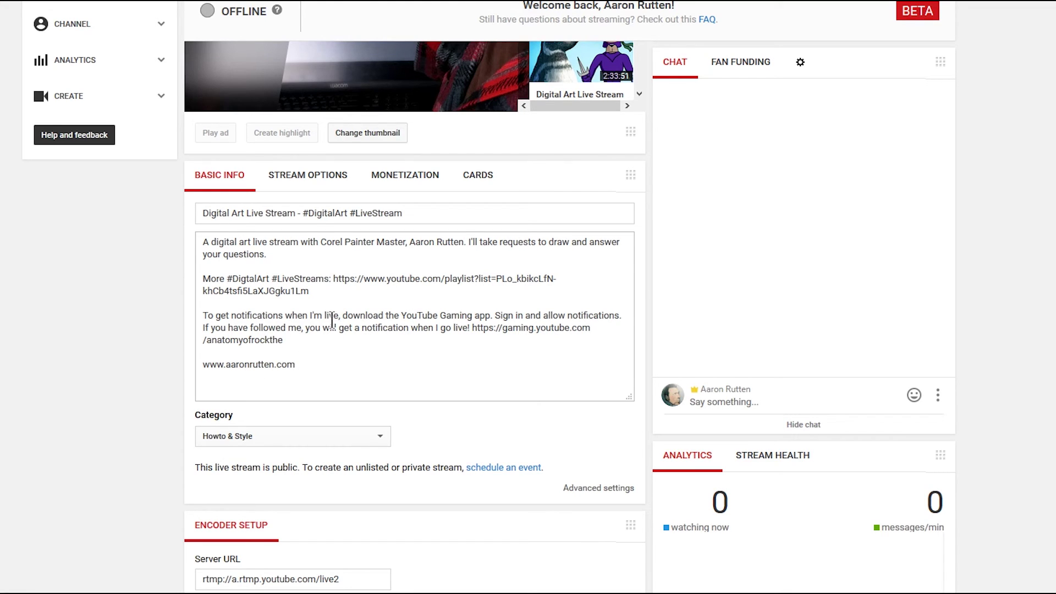
# - Look through the stream options and cards tabs, then select the whole stream key
pyautogui.click(324, 182)
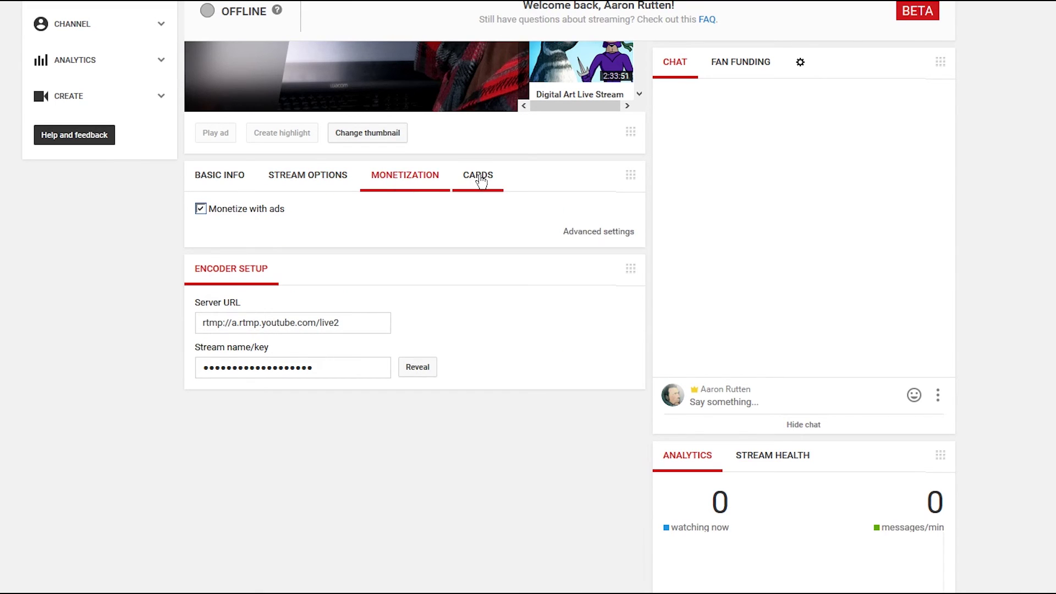
pyautogui.click(478, 179)
pyautogui.click(220, 175)
pyautogui.scroll(-2, 331, 471)
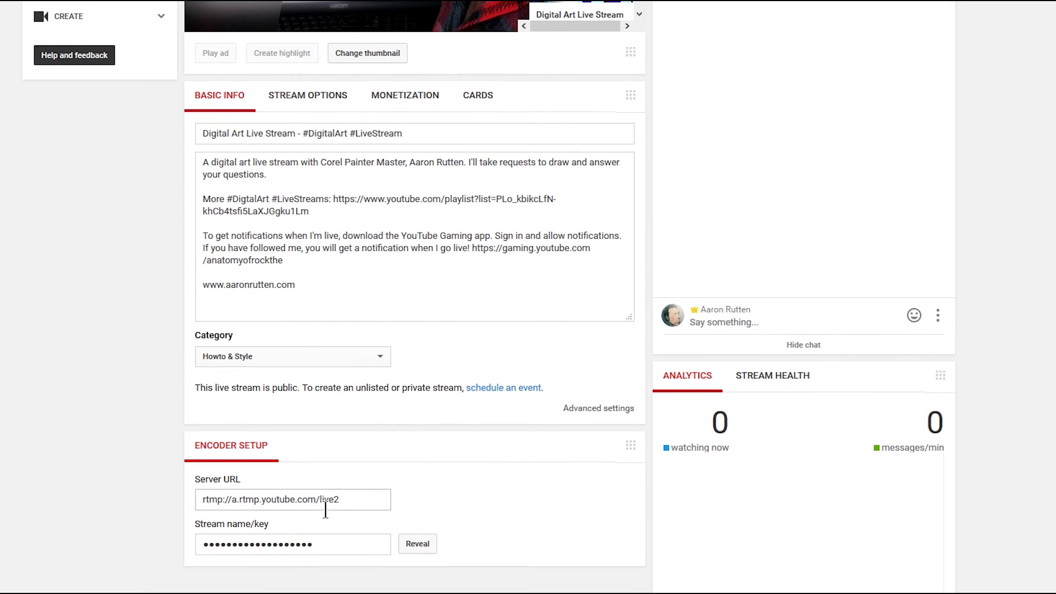
pyautogui.click(272, 545)
pyautogui.doubleClick(272, 544)
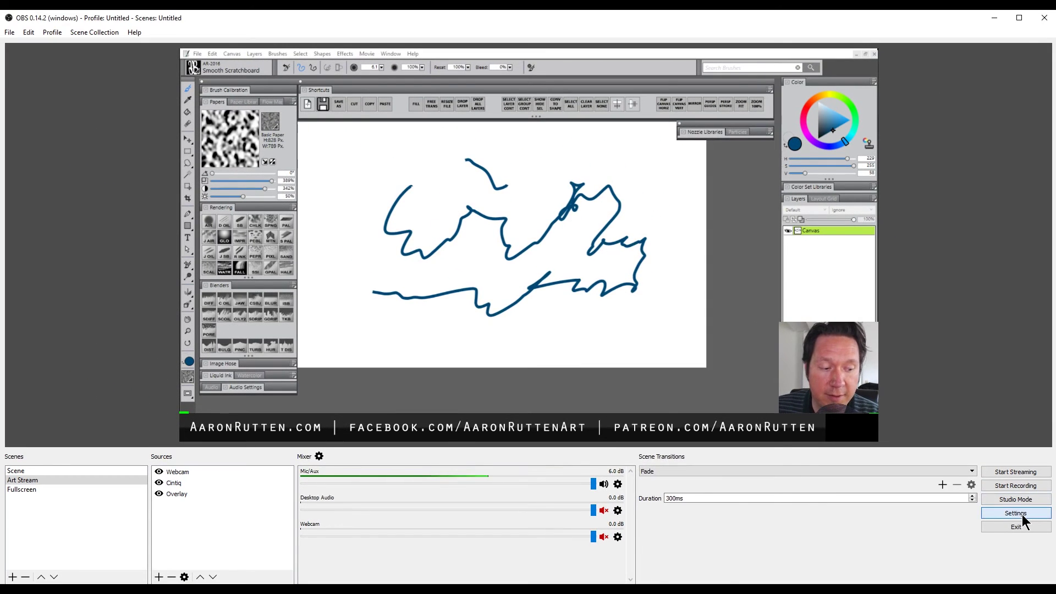
# - Replace the old stream key in OBS Stream settings with the pasted YouTube key, then apply and save
pyautogui.click(1002, 513)
pyautogui.click(332, 180)
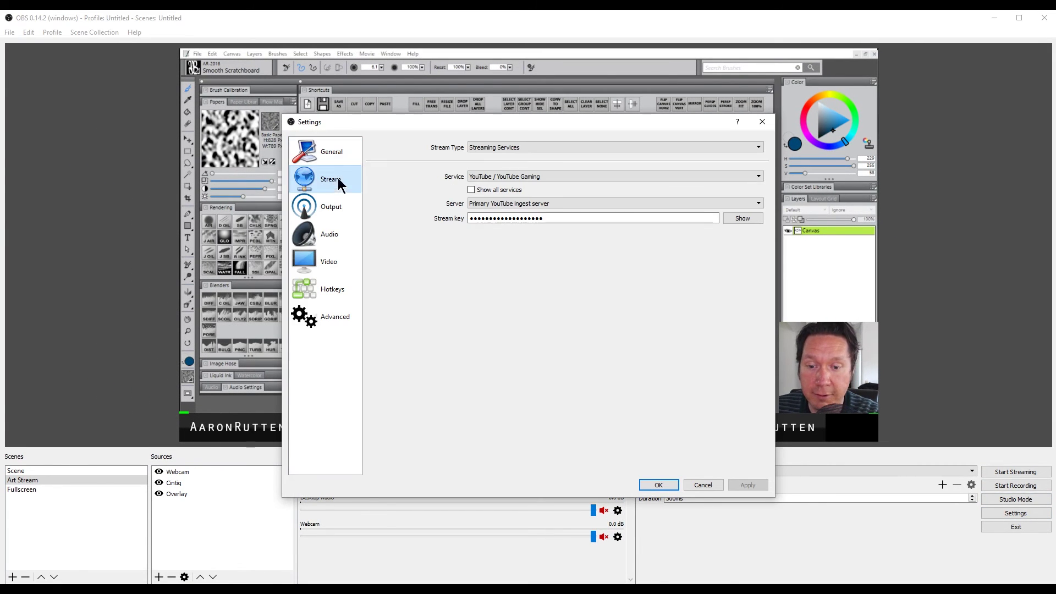
pyautogui.moveTo(565, 219); pyautogui.dragTo(431, 230)
pyautogui.hotkey('ctrl', 'v')
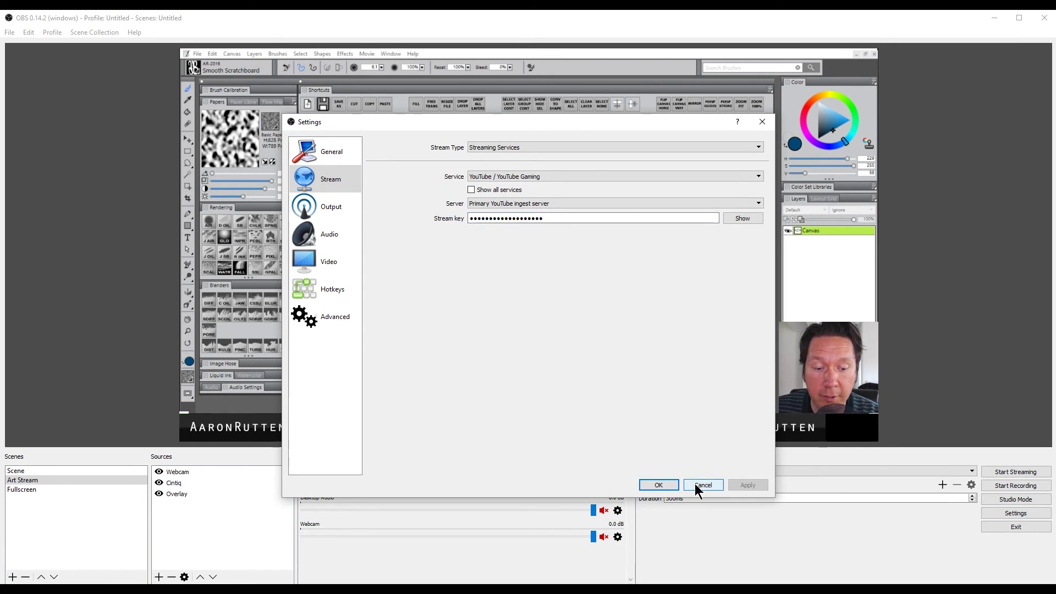
pyautogui.click(746, 485)
pyautogui.click(660, 486)
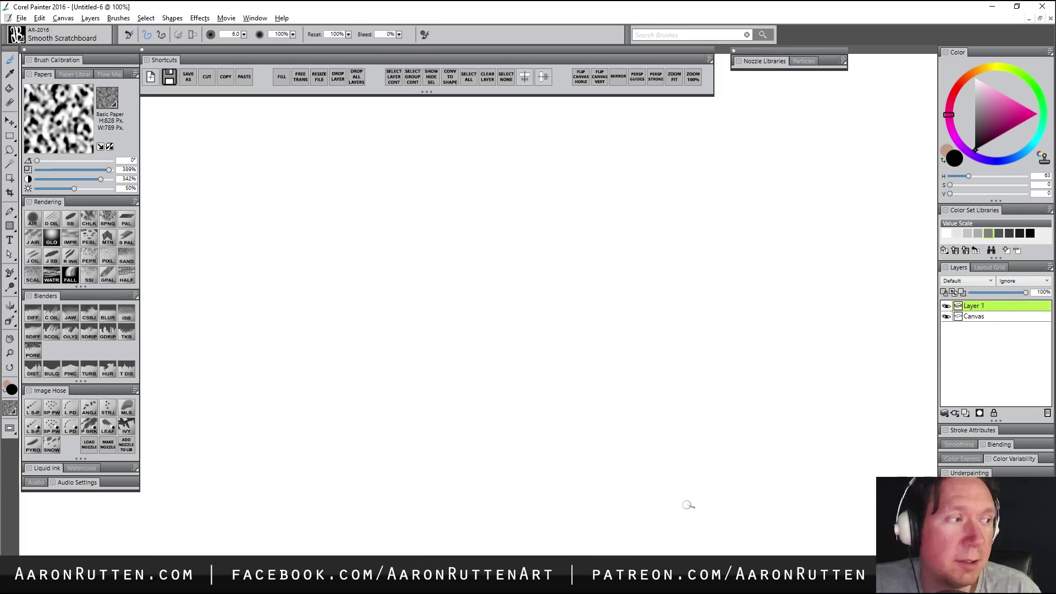
# - Draw a long black brush stroke across the canvas
pyautogui.moveTo(539, 295); pyautogui.dragTo(694, 188)
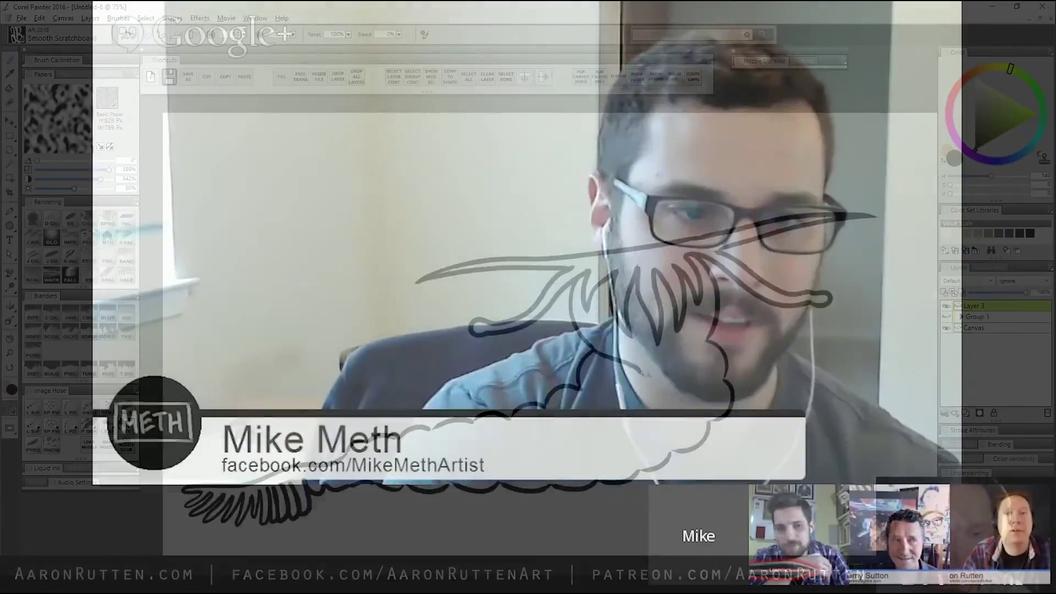